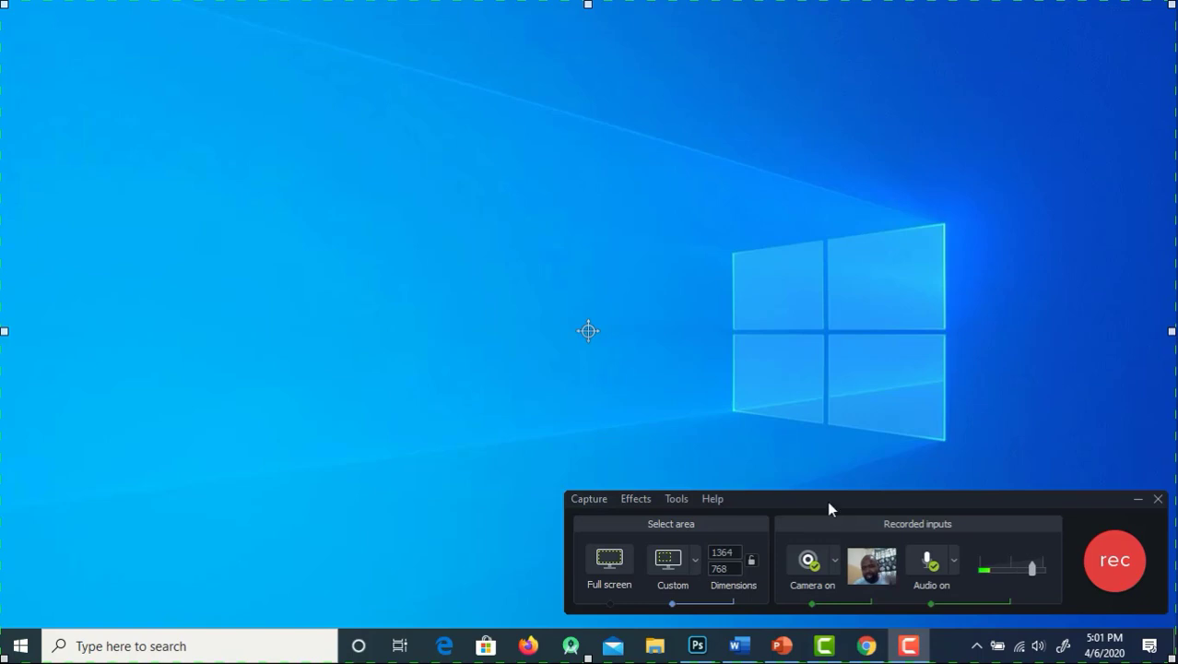
- Switch the audio input off and back on, and do the same for the camera input
{"action": "mouse_move", "coordinate": [872, 568]}
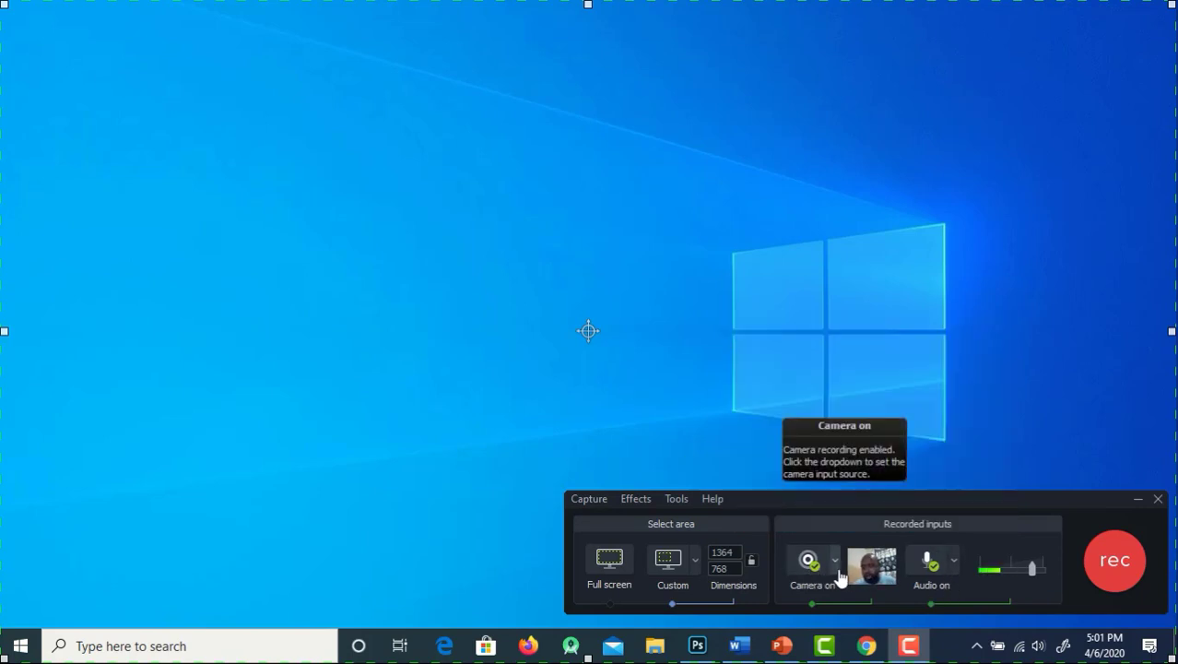
{"action": "left_click", "coordinate": [927, 562]}
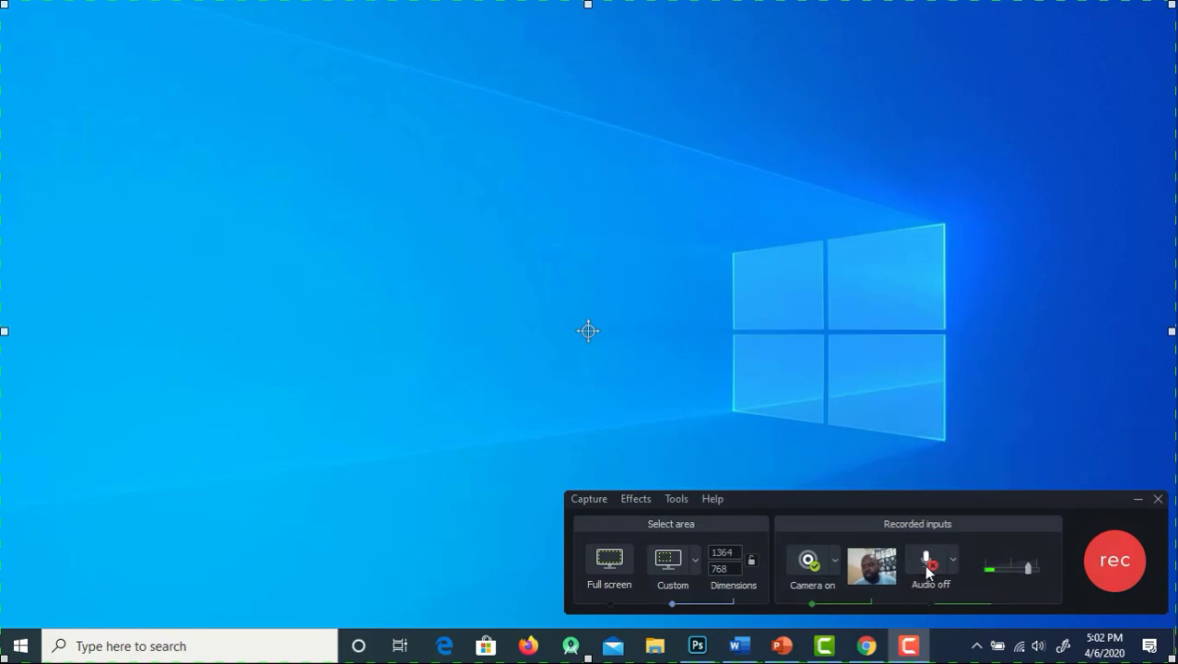
{"action": "left_click", "coordinate": [927, 562]}
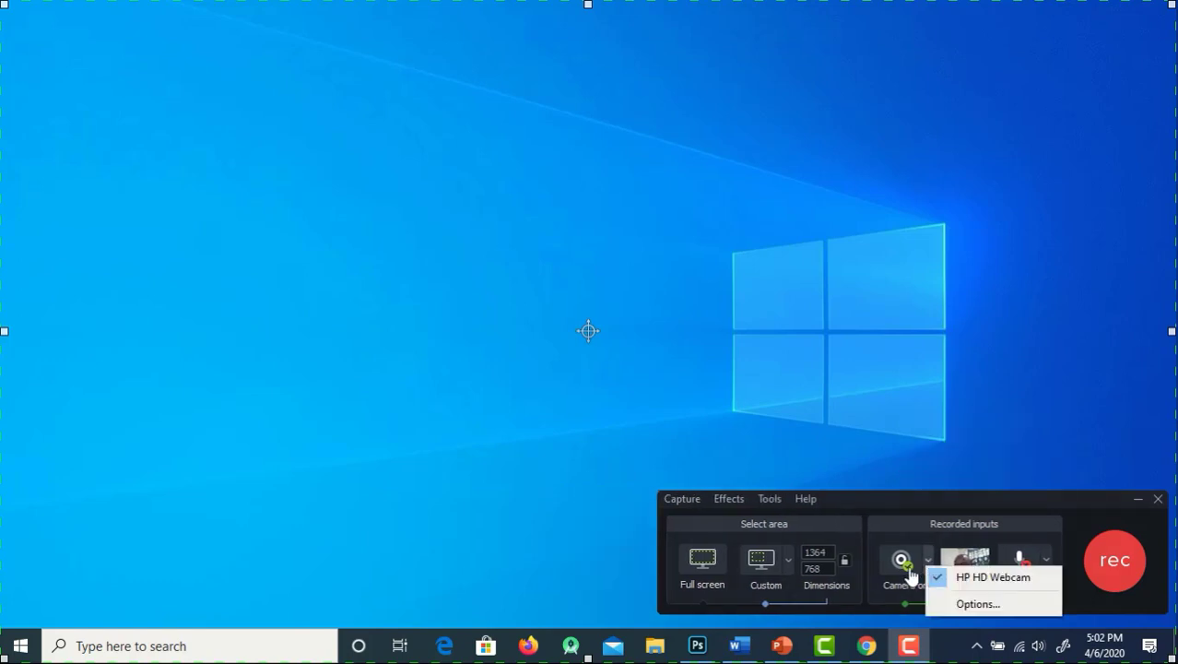
{"action": "left_click", "coordinate": [1028, 558]}
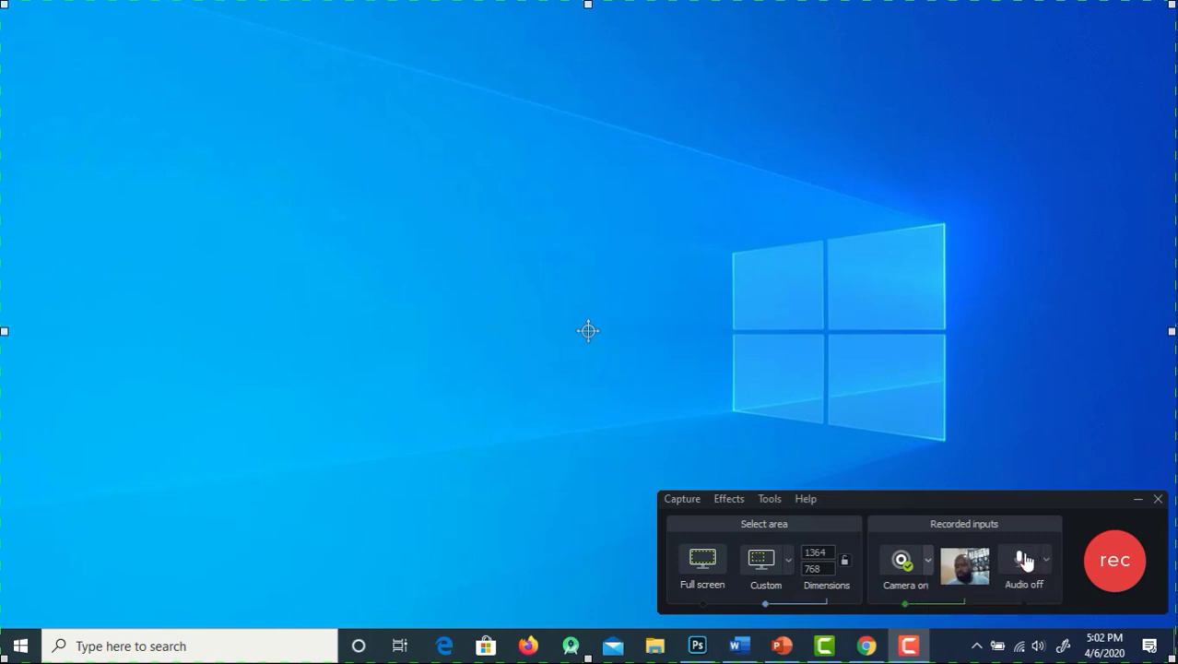
{"action": "left_click", "coordinate": [1026, 560]}
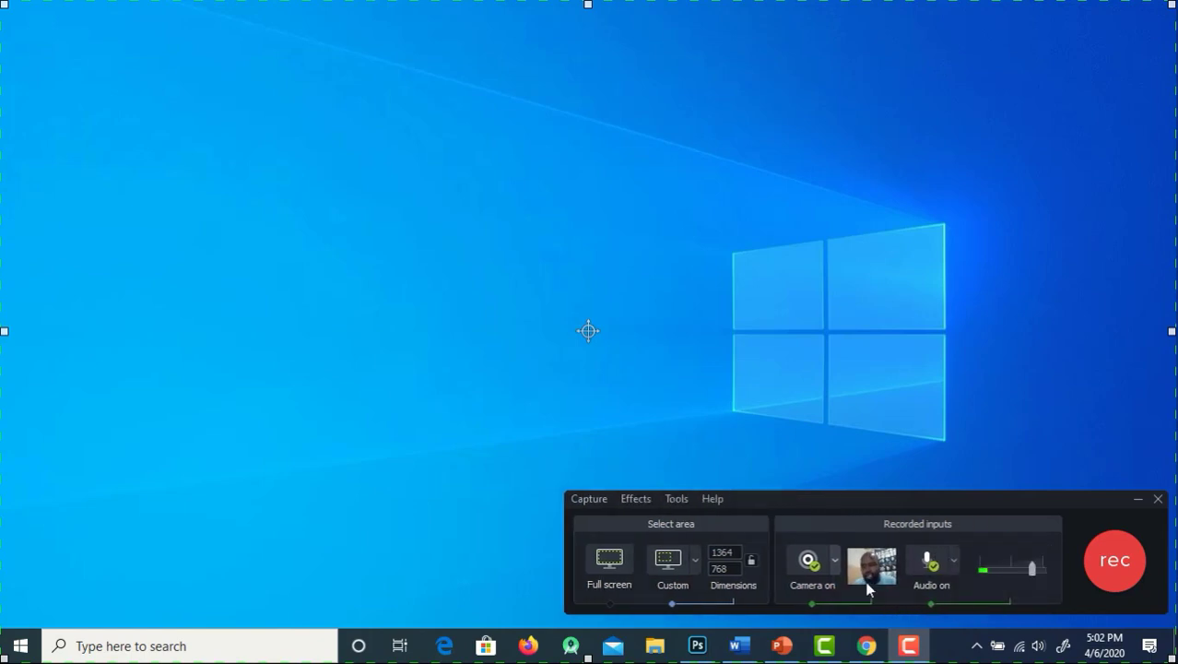
{"action": "left_click", "coordinate": [815, 568]}
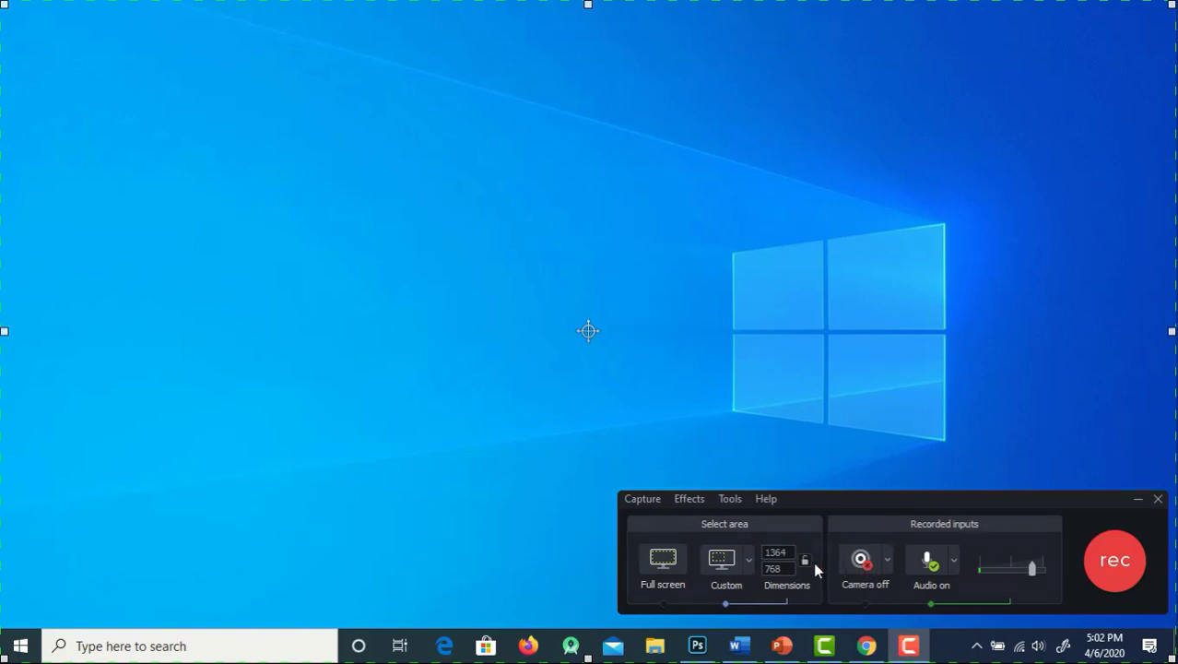
{"action": "left_click", "coordinate": [859, 560]}
{"action": "mouse_move", "coordinate": [859, 564]}
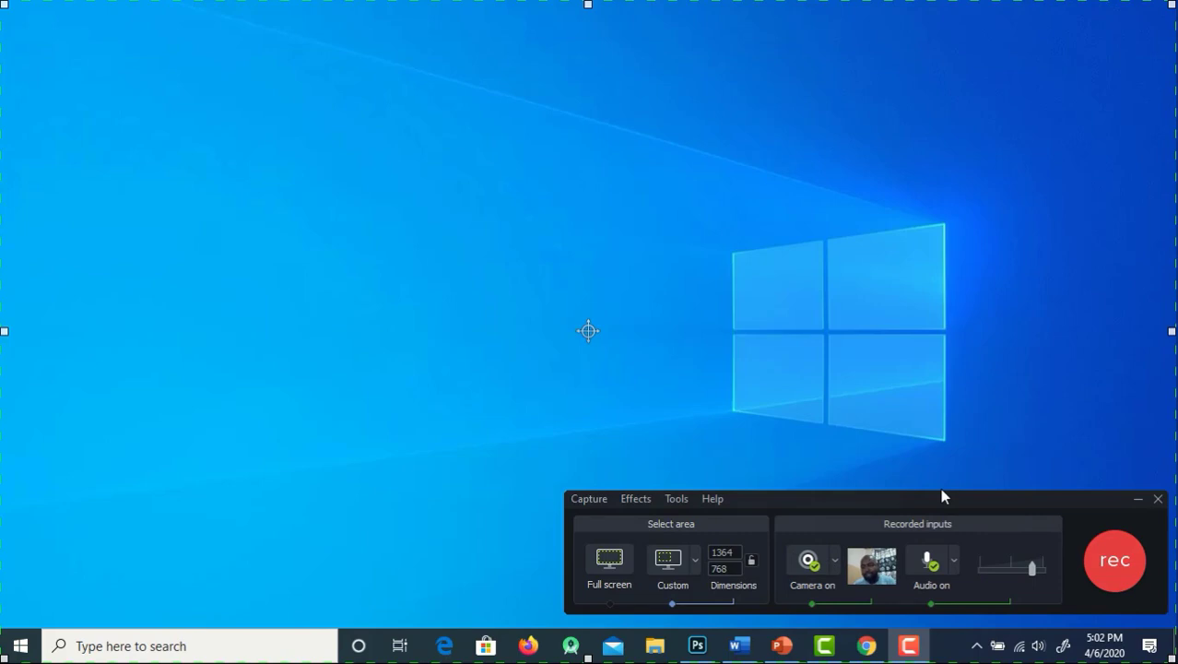
- Try the 1024x768, 720p HD (1280x720) and full-screen sizes for the recording area
{"action": "left_click", "coordinate": [696, 564]}
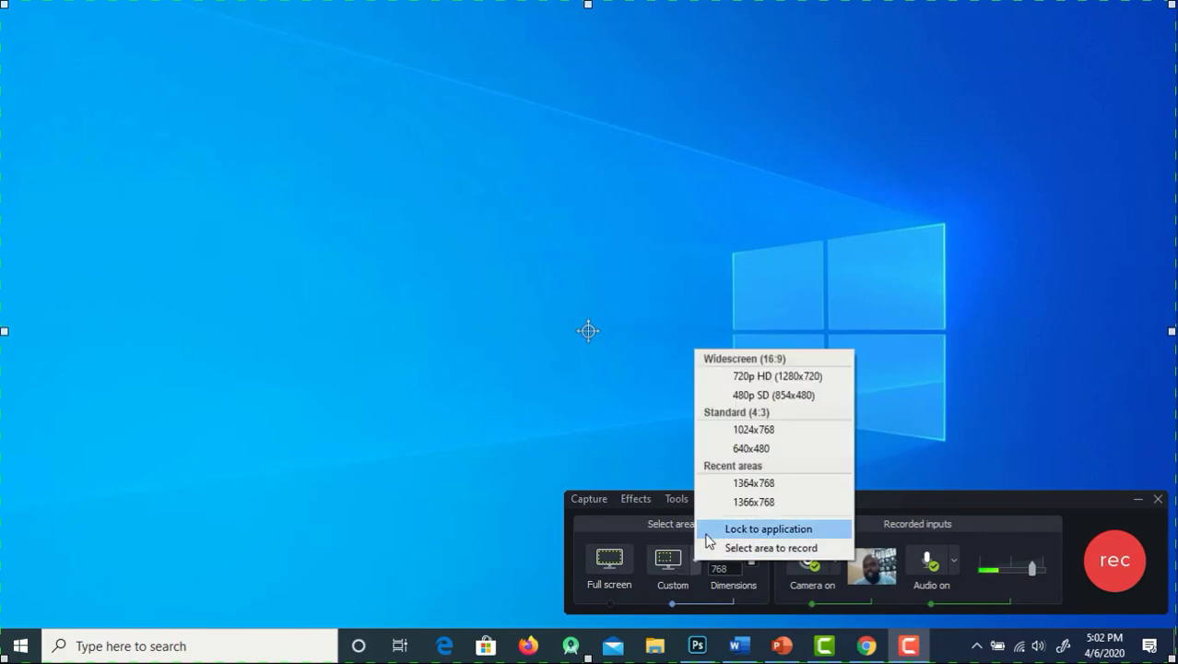
{"action": "left_click", "coordinate": [754, 429]}
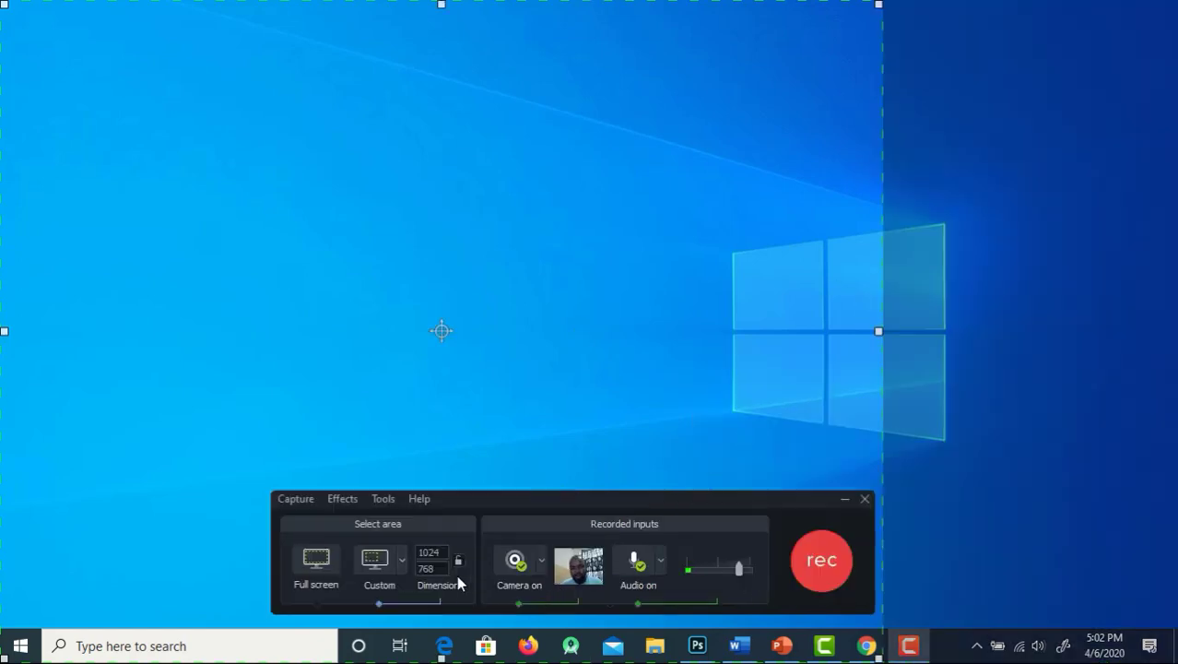
{"action": "left_click", "coordinate": [402, 559]}
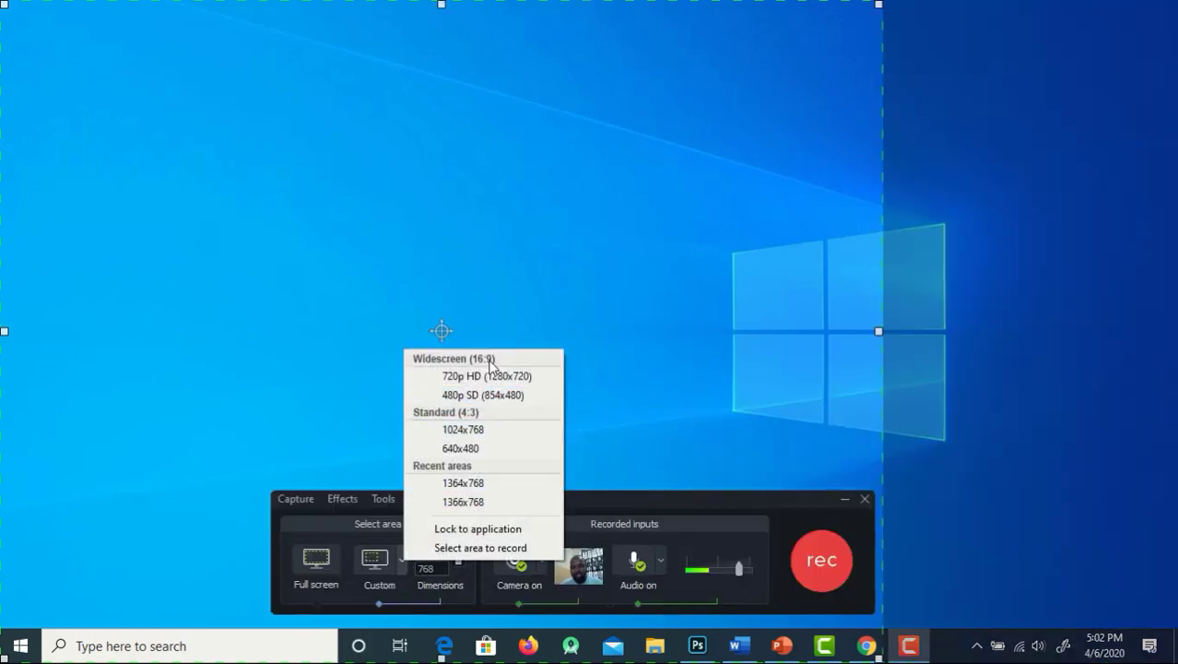
{"action": "left_click", "coordinate": [490, 376]}
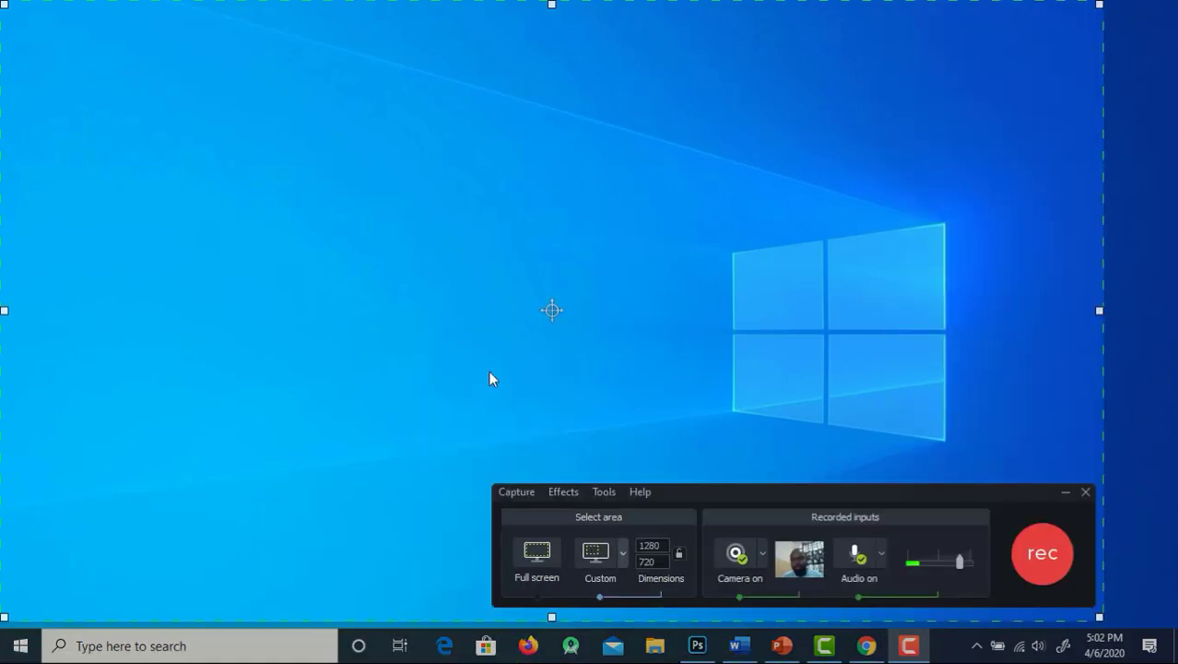
{"action": "left_click", "coordinate": [538, 555]}
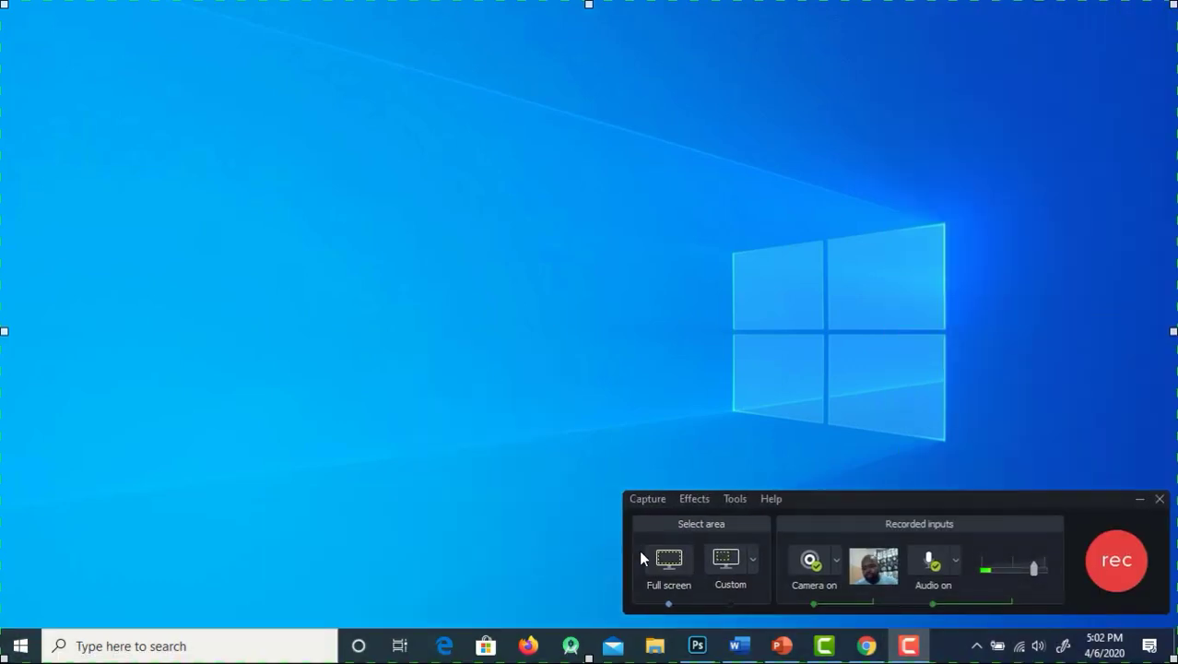
- Set the recording area to the recent 1364x768 size
{"action": "left_click", "coordinate": [752, 564]}
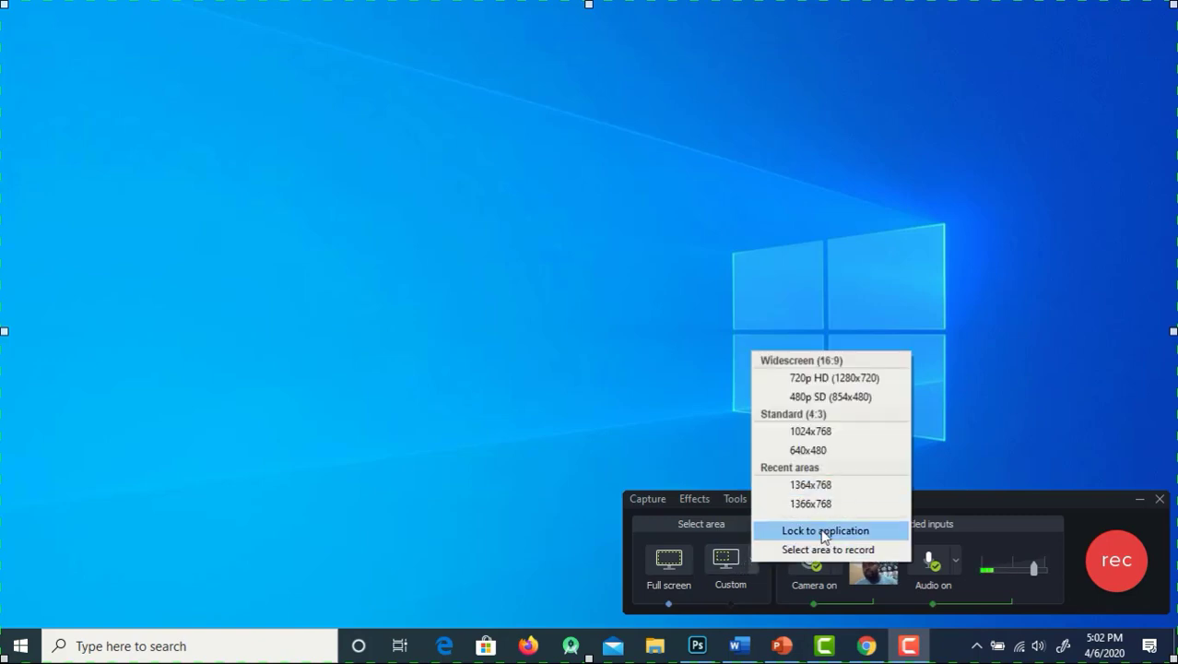
{"action": "left_click", "coordinate": [836, 485]}
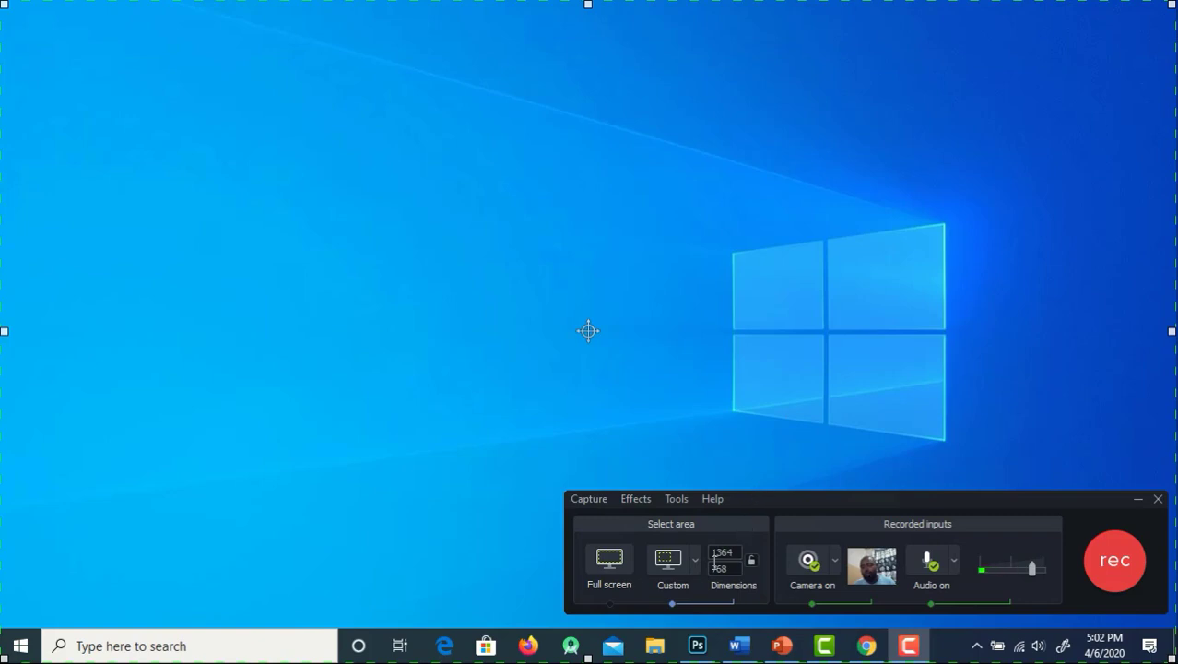
{"action": "left_click", "coordinate": [694, 559]}
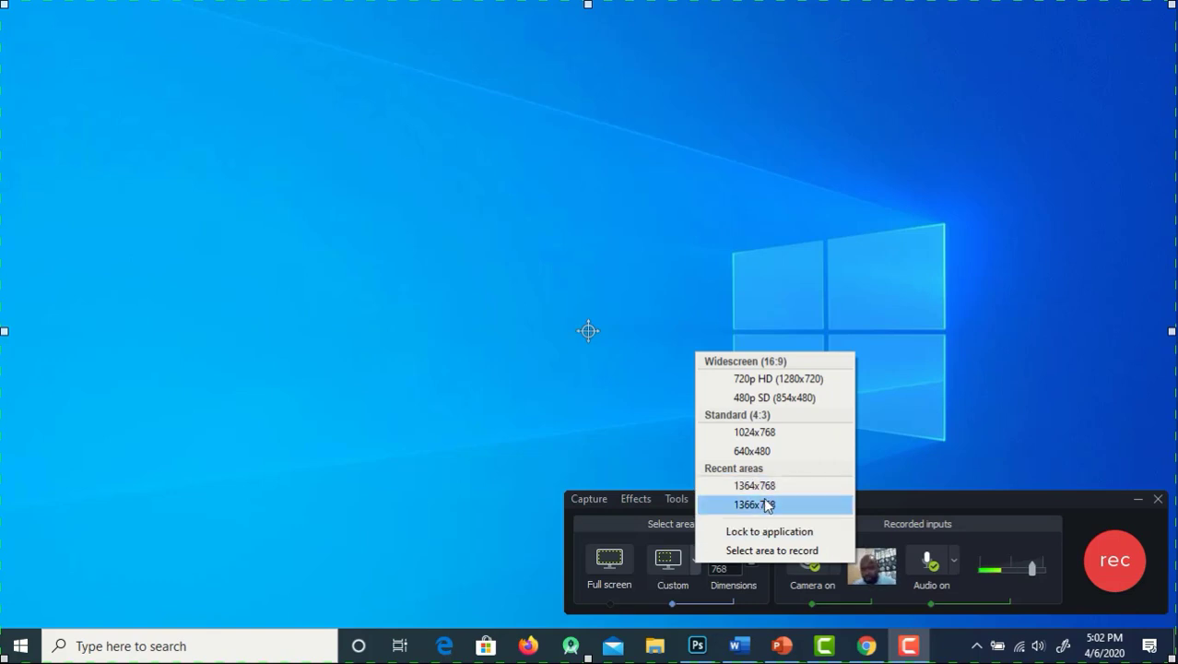
{"action": "left_click", "coordinate": [611, 566]}
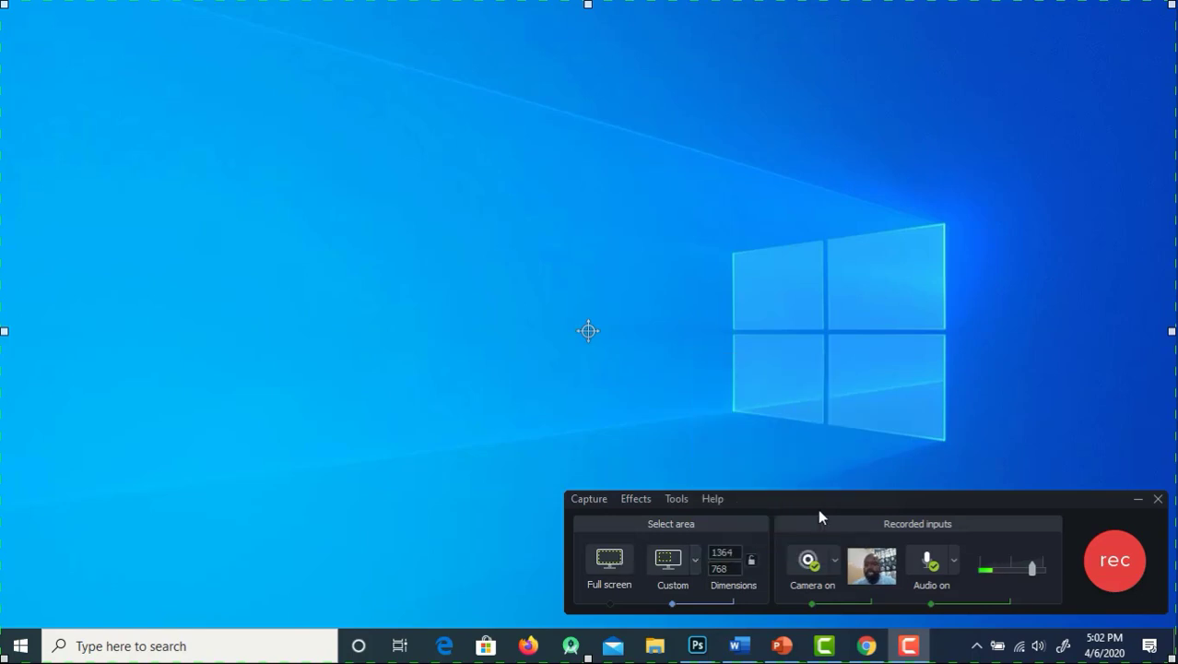
- Start recording the screen with camera and audio, and bring the recorder window back into view
{"action": "left_click", "coordinate": [1118, 560]}
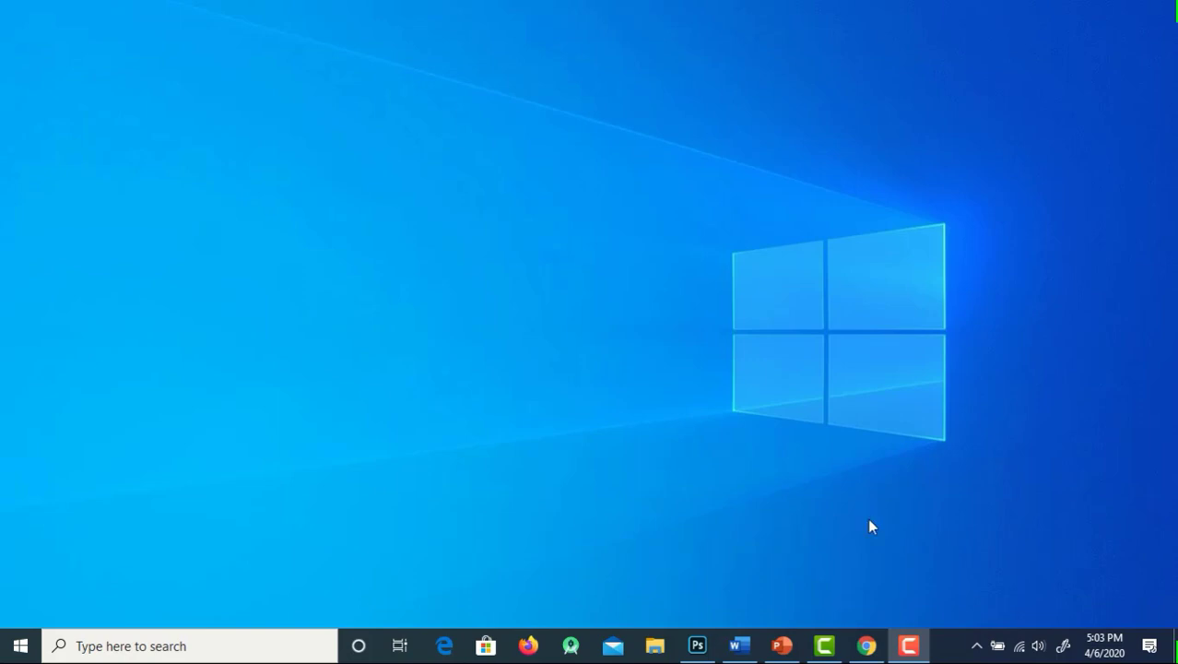
{"action": "mouse_move", "coordinate": [908, 645]}
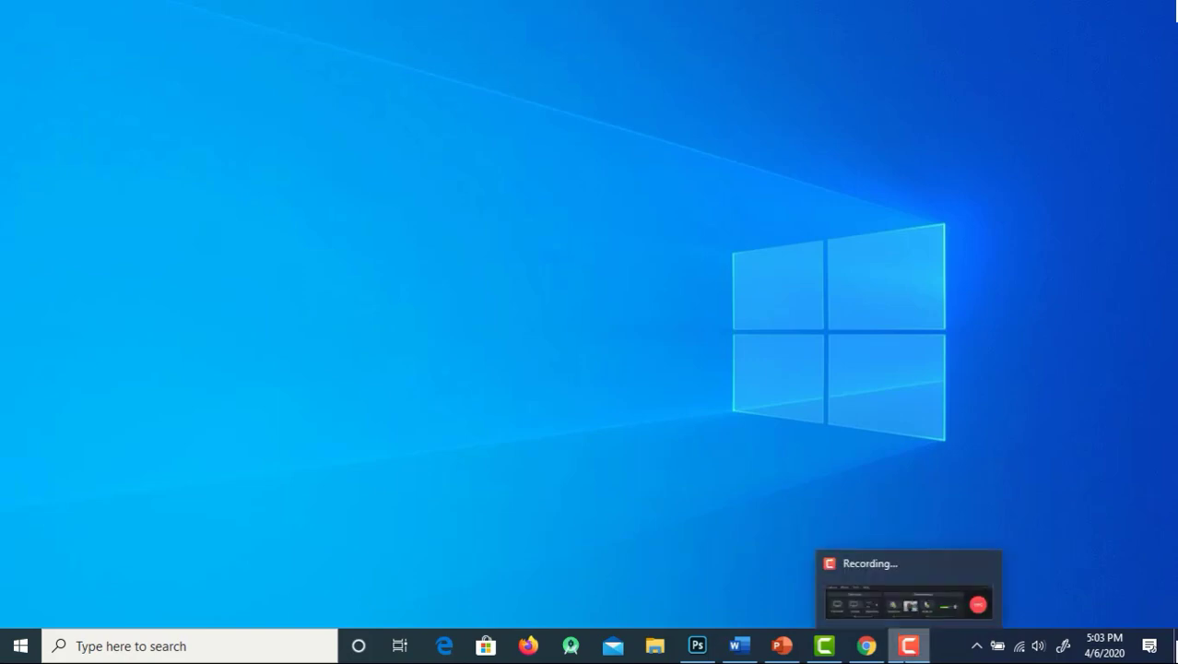
{"action": "left_click", "coordinate": [910, 603]}
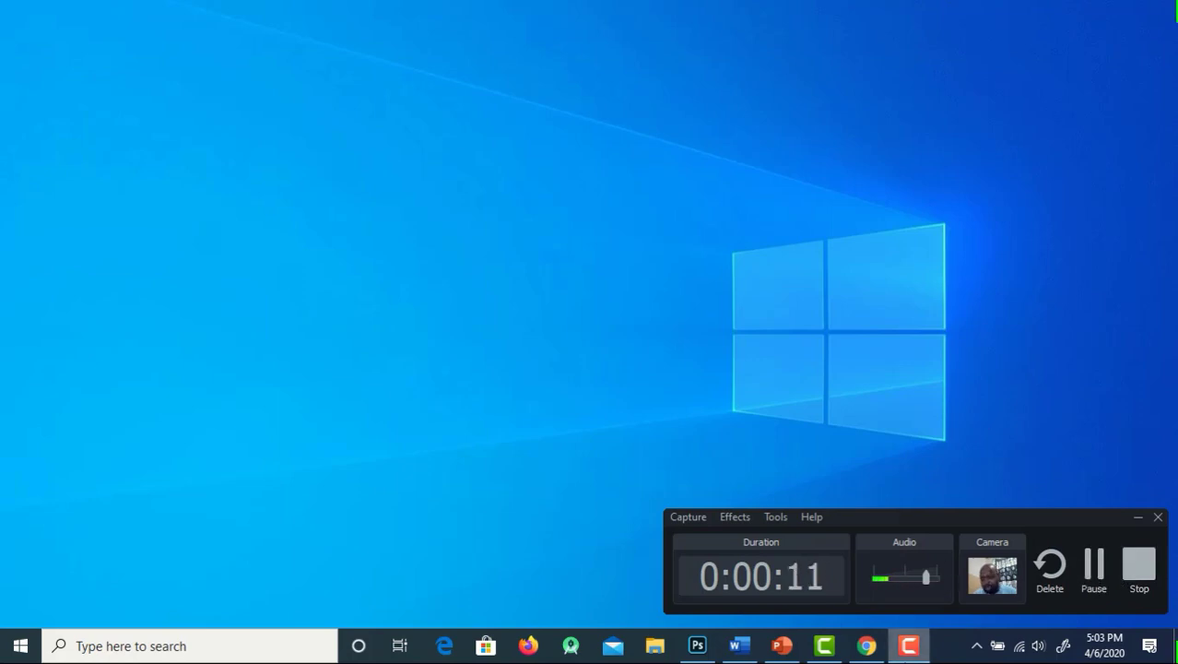
- Pause the running recording, and stop it so that it opens in the editor
{"action": "key", "text": "F10"}
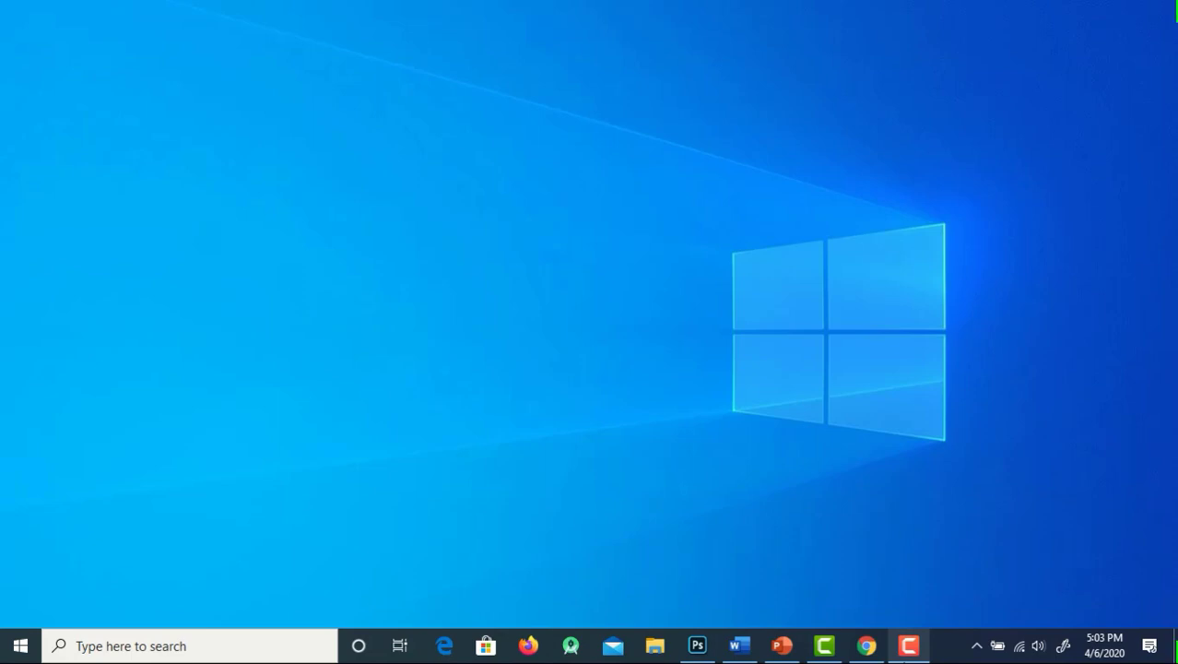
{"action": "key", "text": "F9"}
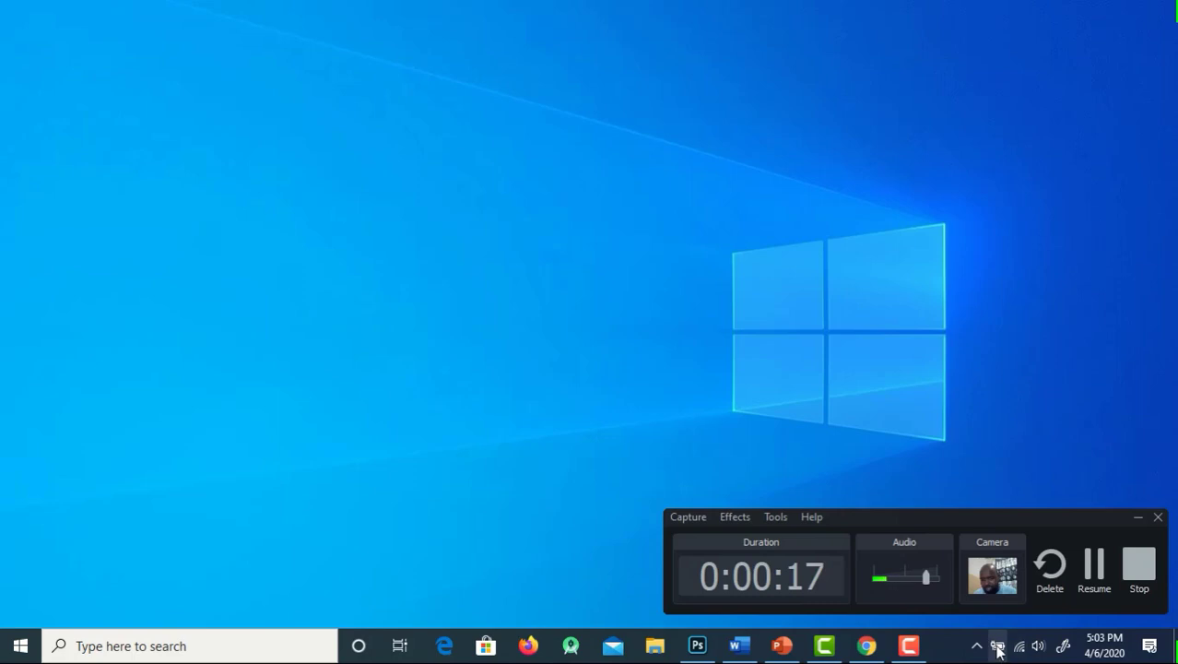
{"action": "left_click", "coordinate": [909, 645]}
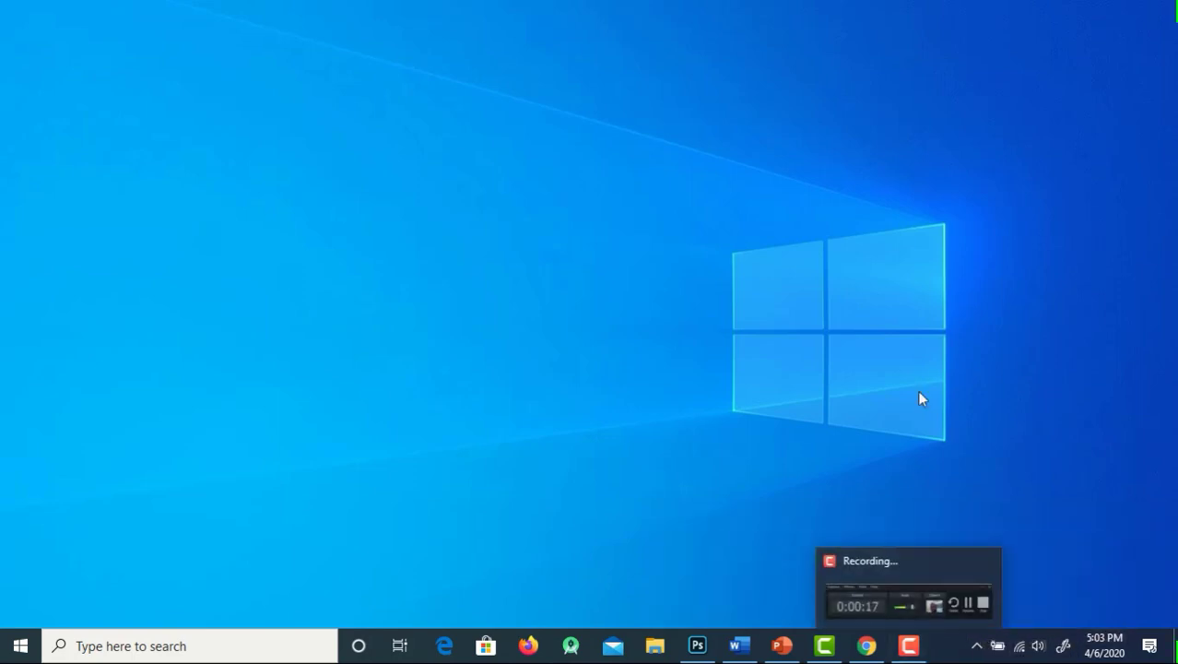
{"action": "key", "text": "F10"}
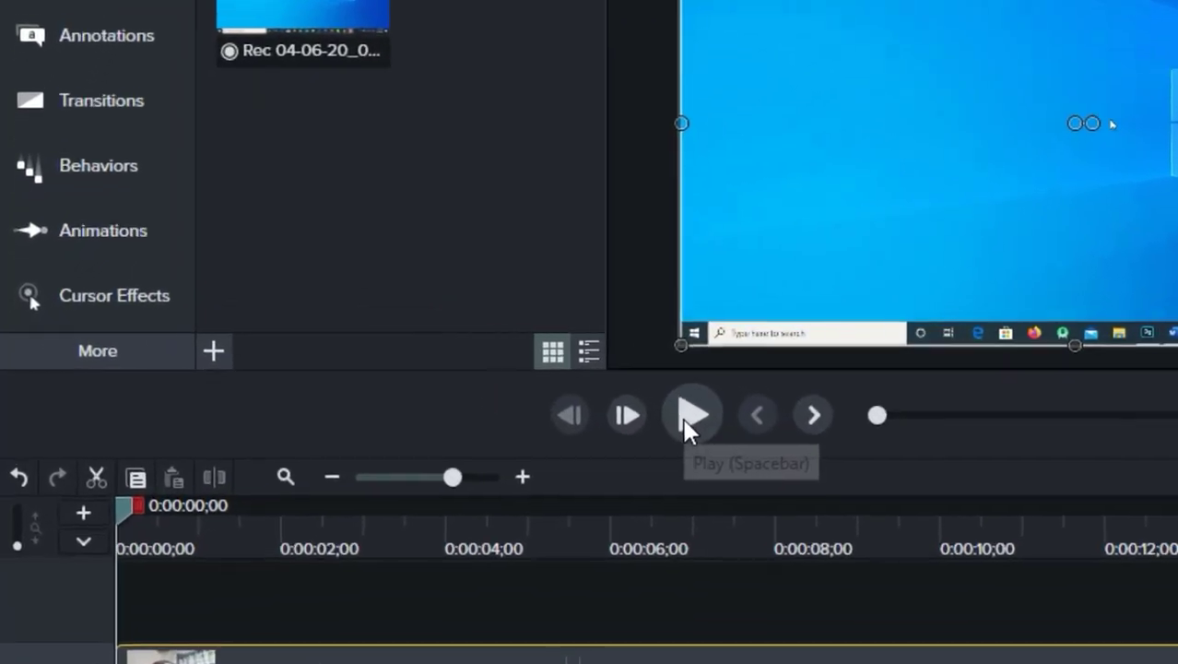
- Play the recording up to about 5 seconds, and select the screen and camera clips in turn
{"action": "left_click", "coordinate": [411, 387]}
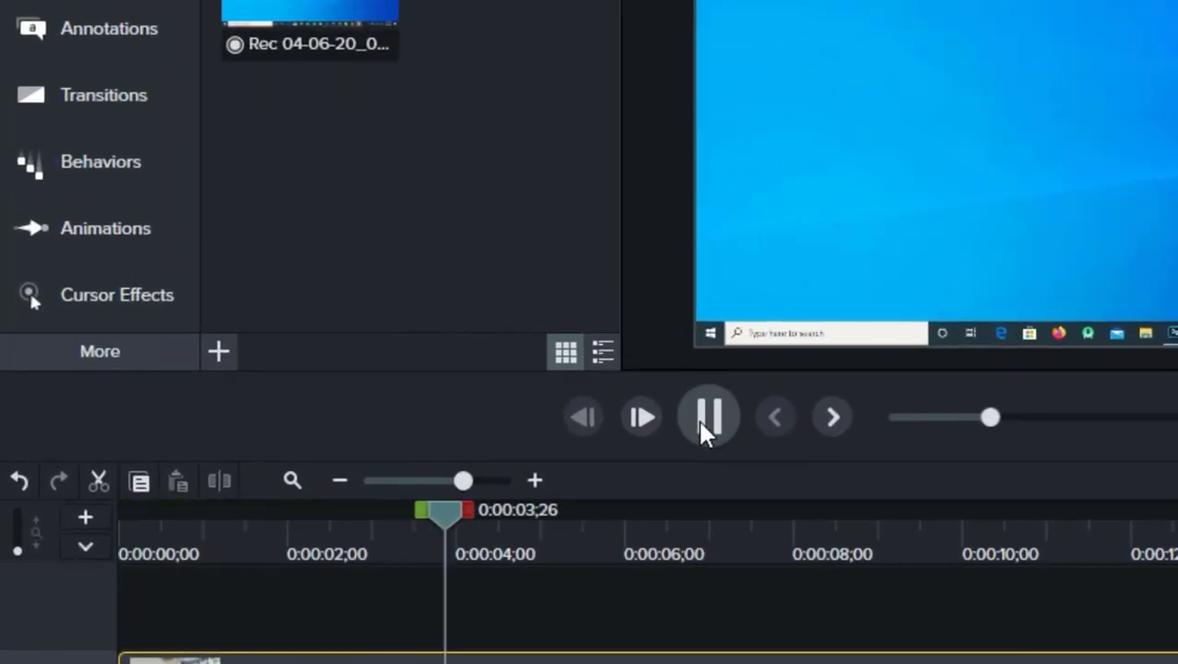
{"action": "left_click", "coordinate": [698, 418]}
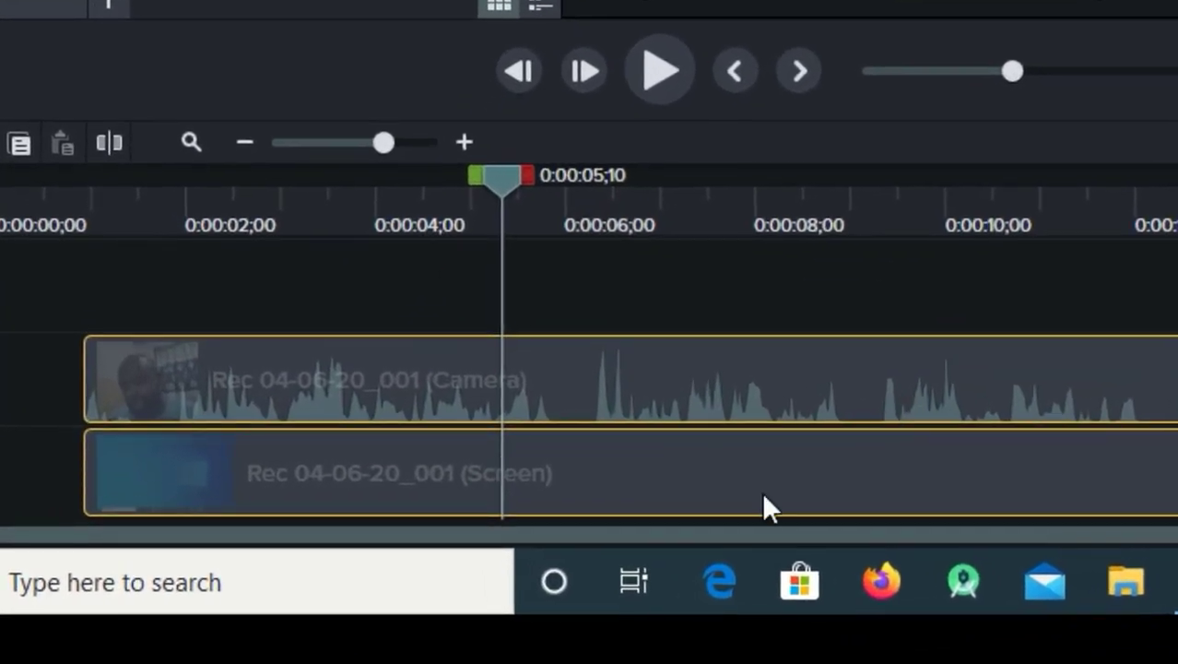
{"action": "left_click", "coordinate": [732, 475]}
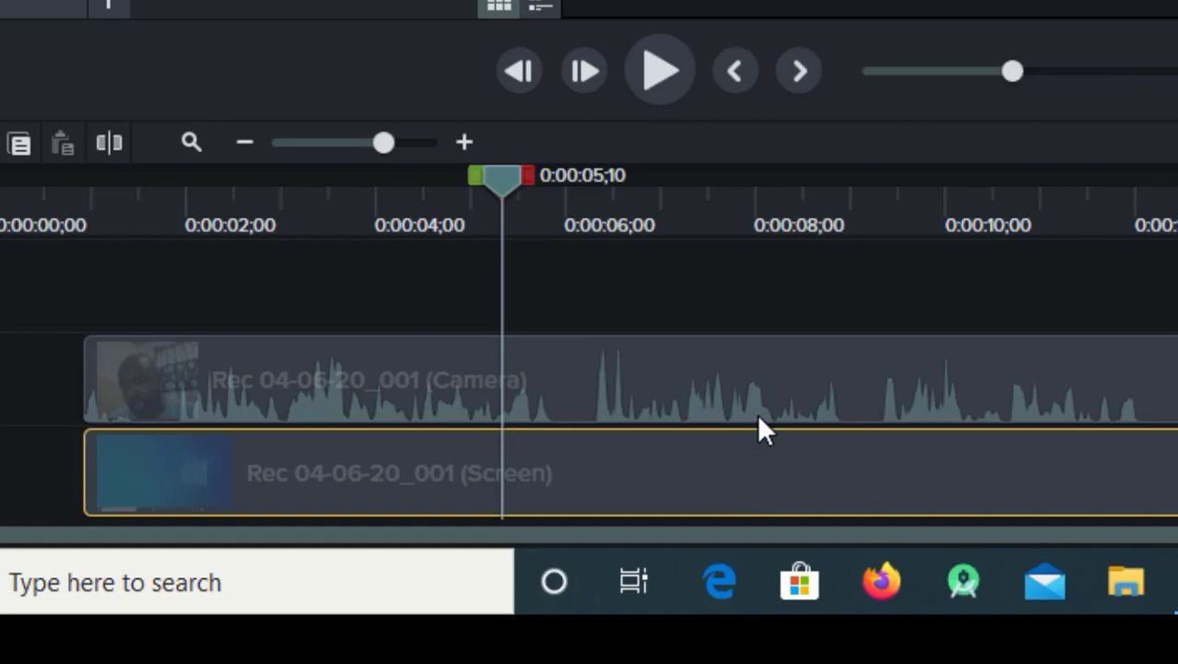
{"action": "left_click", "coordinate": [808, 383]}
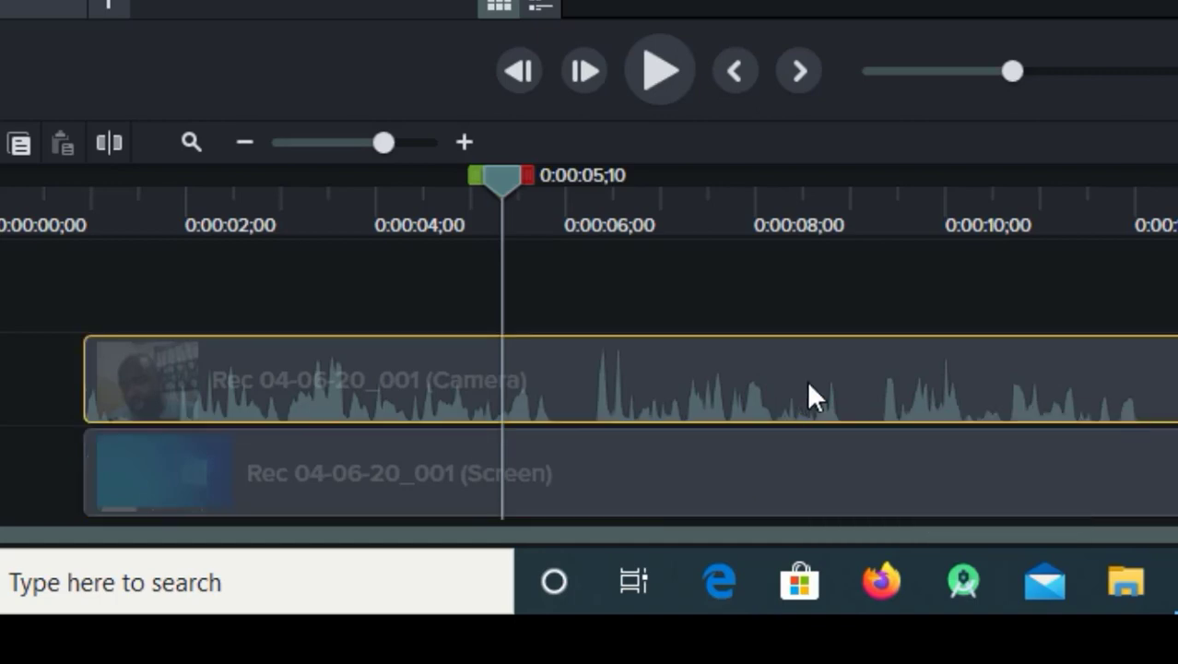
{"action": "left_click", "coordinate": [761, 465]}
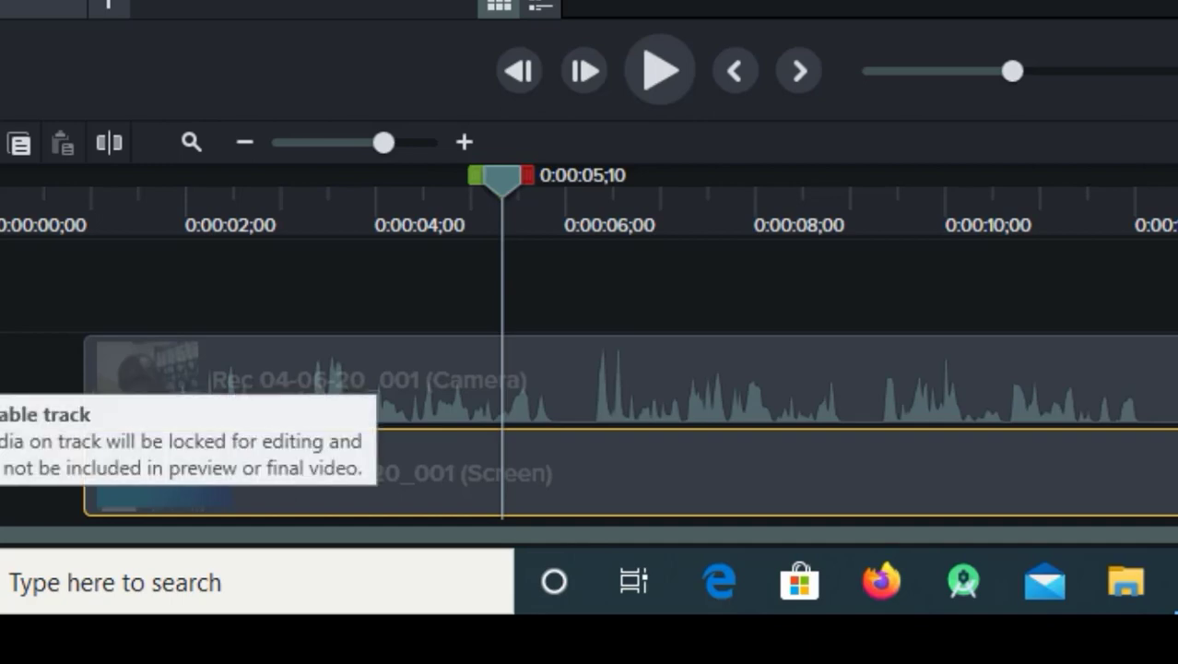
- Disable and re-enable Track 1 with the screen clip, and do the same for Track 2 with the camera clip
{"action": "left_click", "coordinate": [0, 379]}
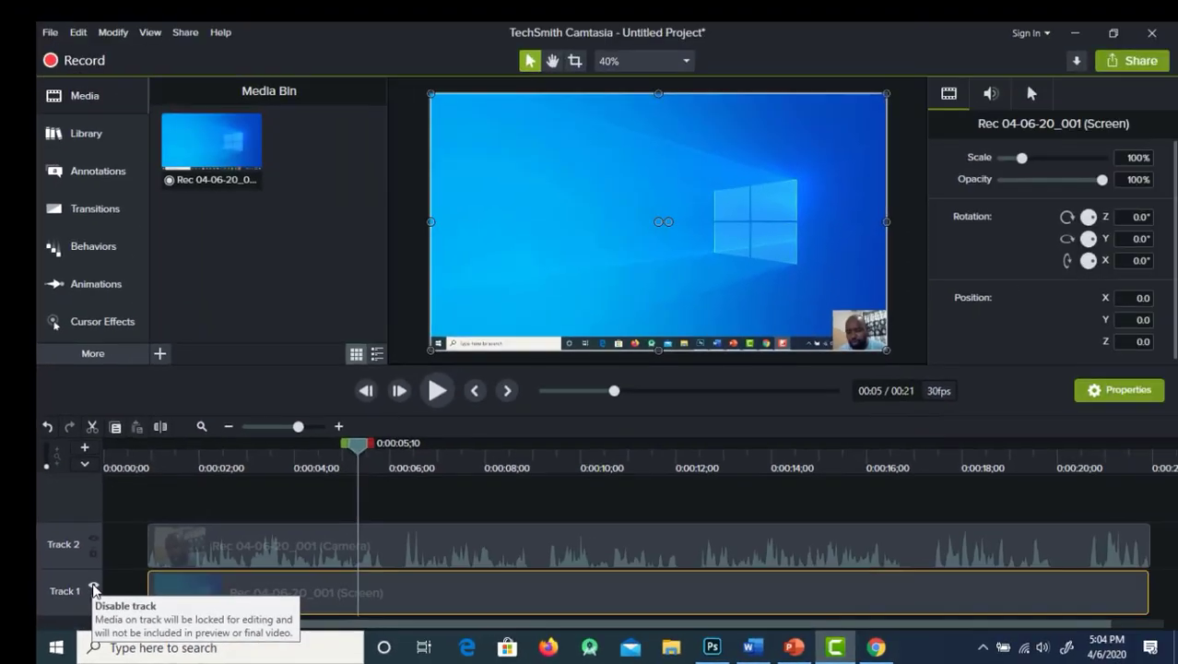
{"action": "left_click", "coordinate": [362, 361]}
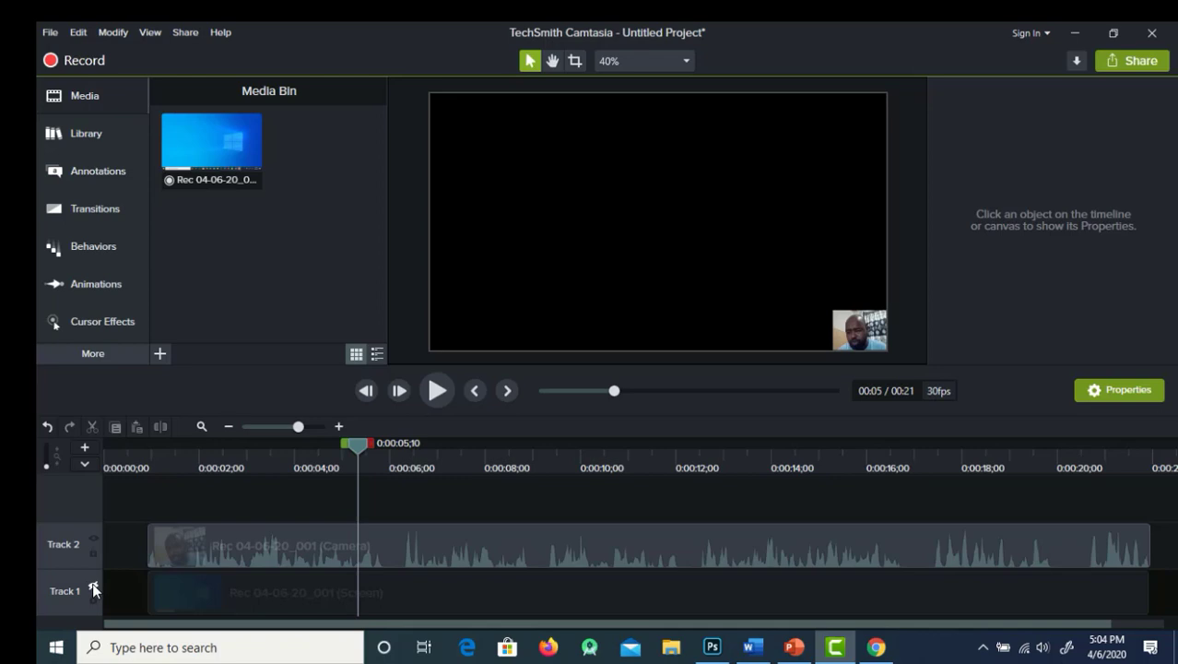
{"action": "left_click", "coordinate": [93, 587]}
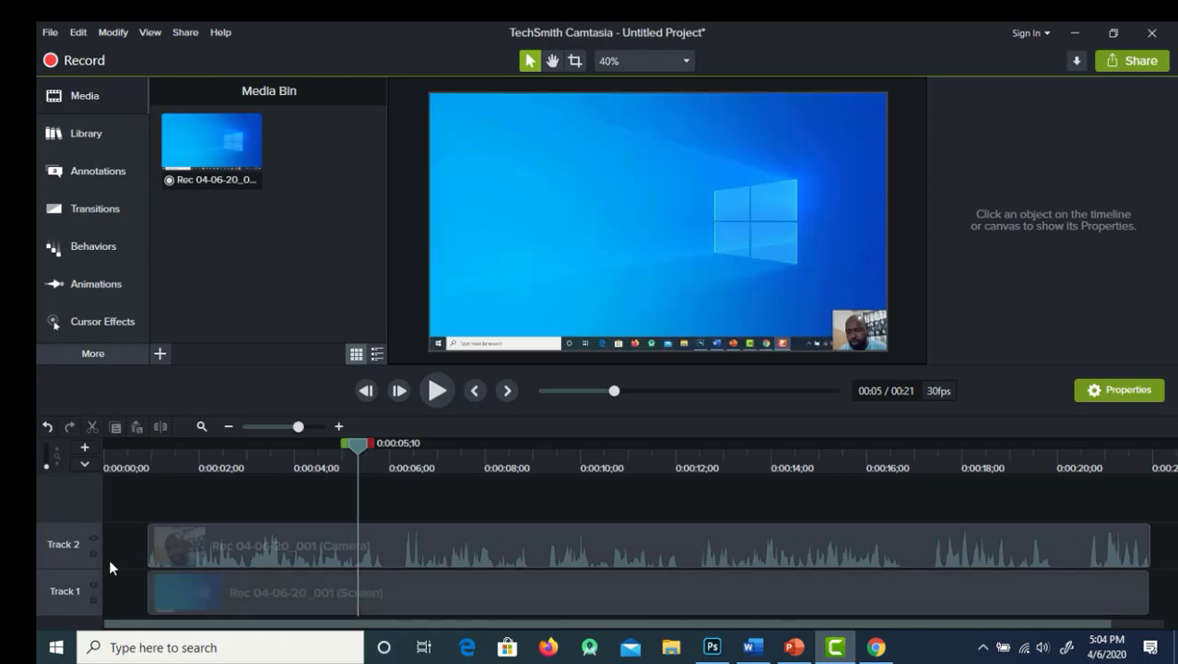
{"action": "left_click", "coordinate": [93, 540]}
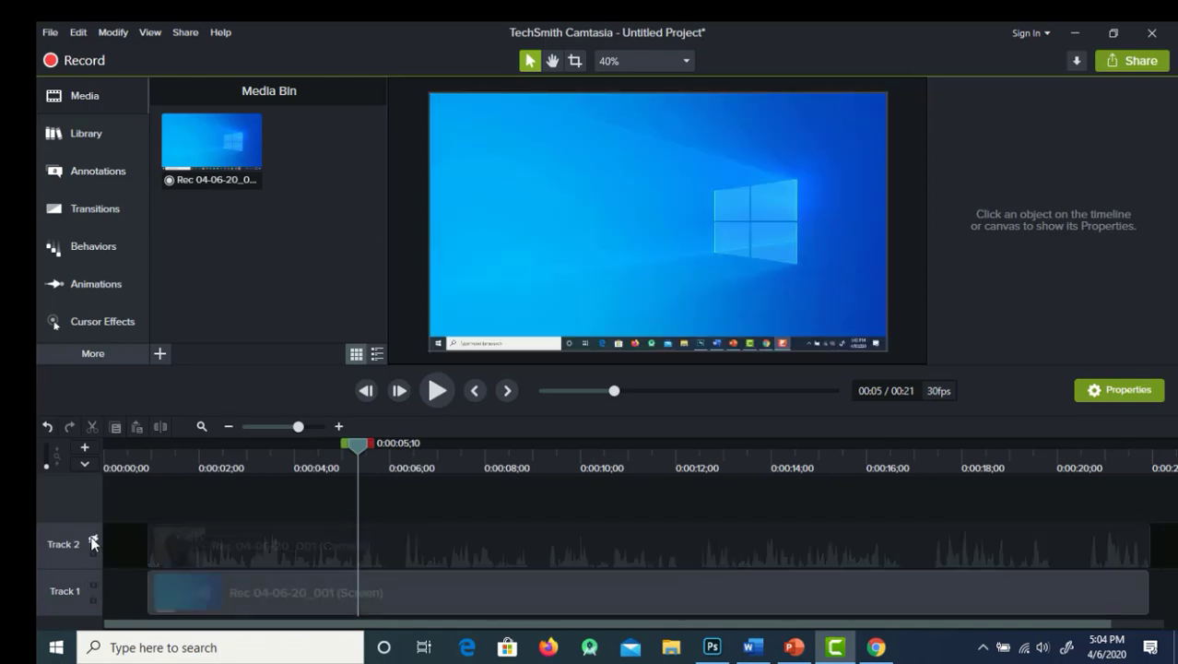
{"action": "left_click", "coordinate": [93, 539]}
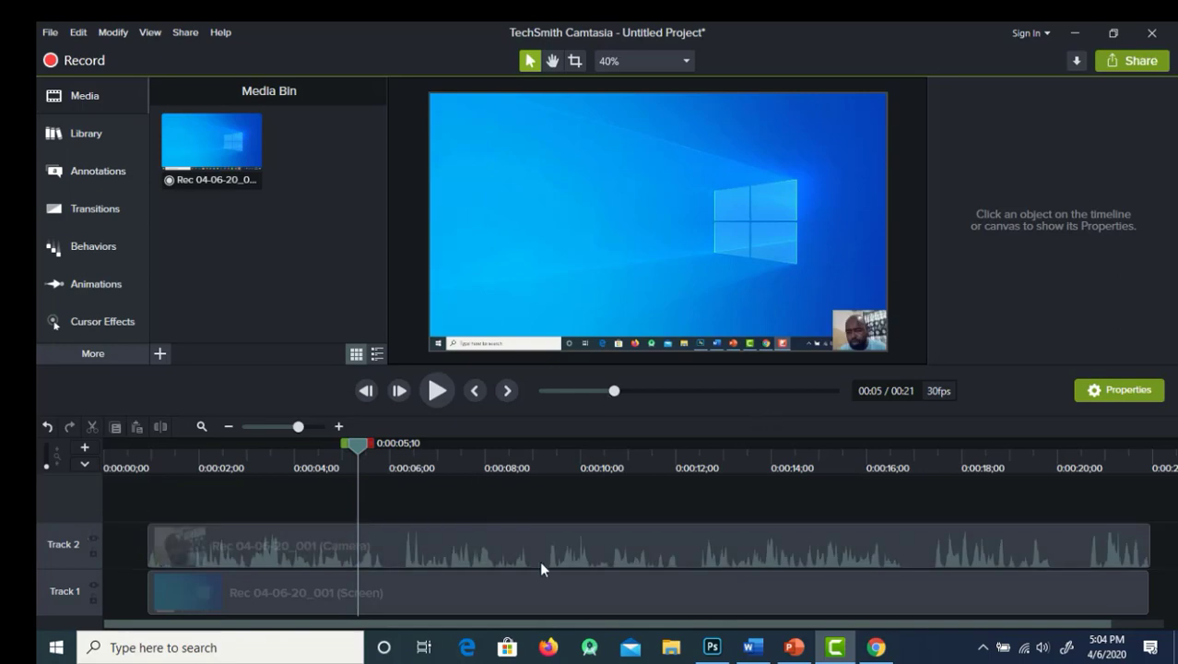
- Inspect the properties of the camera and screen clips by selecting them alternately, ending on the camera clip in Track 2
{"action": "left_click", "coordinate": [490, 551]}
{"action": "left_click", "coordinate": [506, 587]}
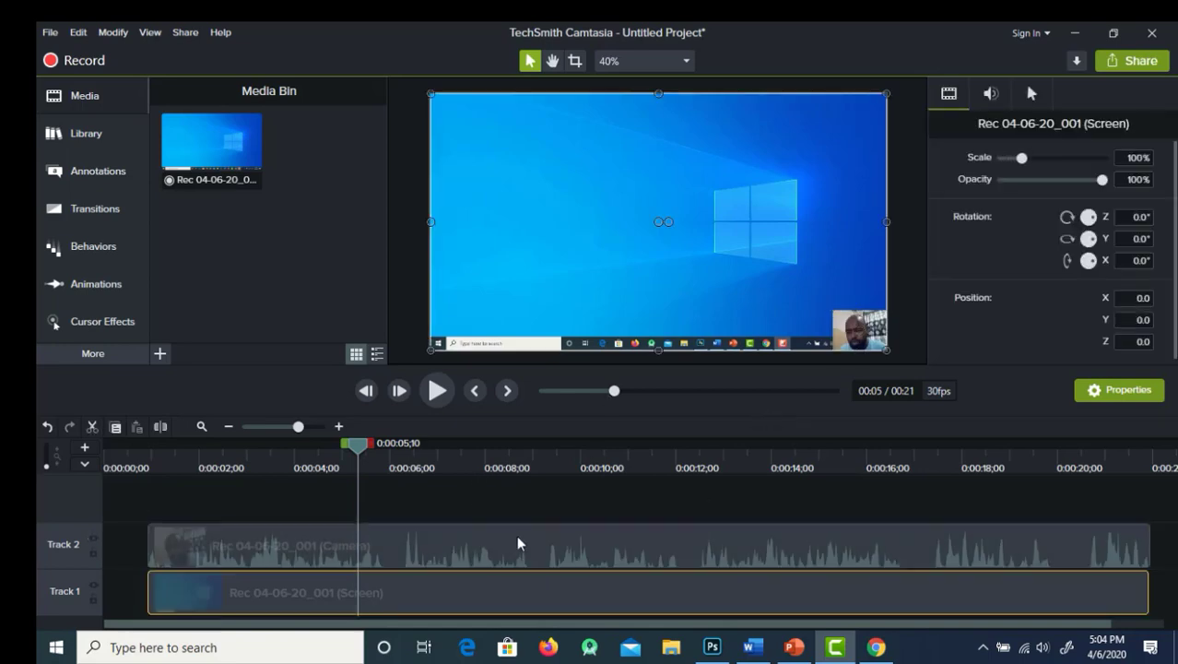
{"action": "left_click", "coordinate": [517, 538]}
{"action": "left_click", "coordinate": [525, 591]}
{"action": "left_click", "coordinate": [530, 542]}
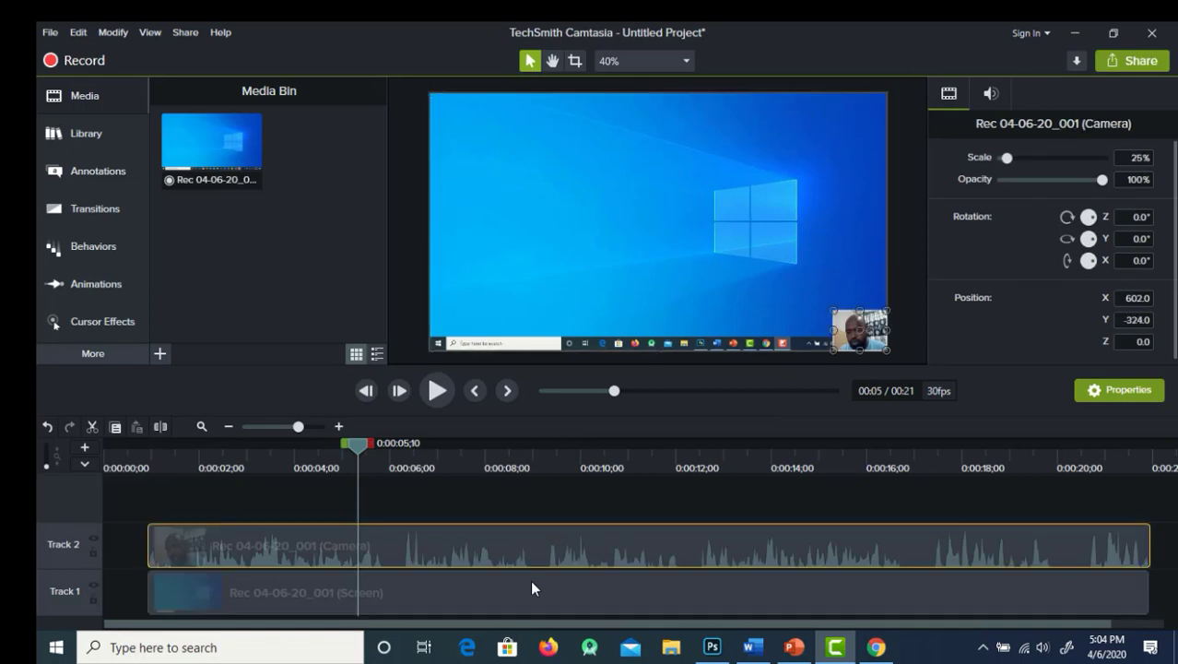
- Compare the screen clip in Track 1 with the camera clip in Track 2 by selecting them in turn, ending on the camera clip
{"action": "left_click", "coordinate": [531, 588]}
{"action": "left_click", "coordinate": [555, 558]}
{"action": "left_click", "coordinate": [562, 590]}
{"action": "left_click", "coordinate": [569, 495]}
{"action": "left_click", "coordinate": [562, 549]}
{"action": "left_click", "coordinate": [558, 584]}
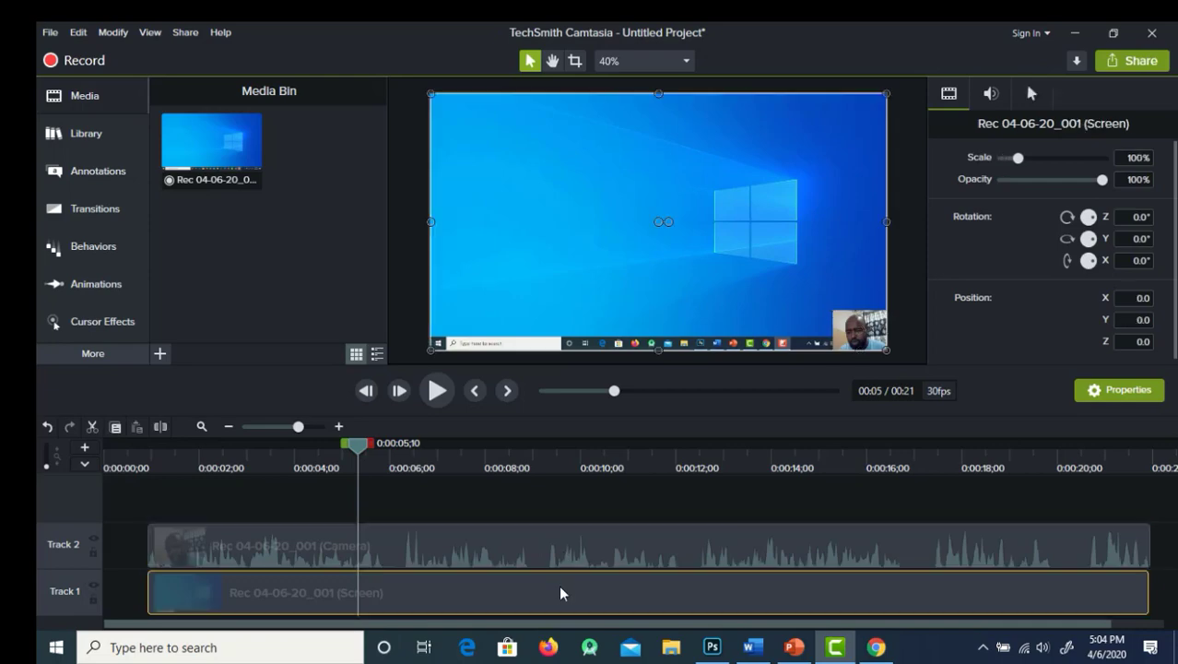
{"action": "left_click", "coordinate": [634, 530]}
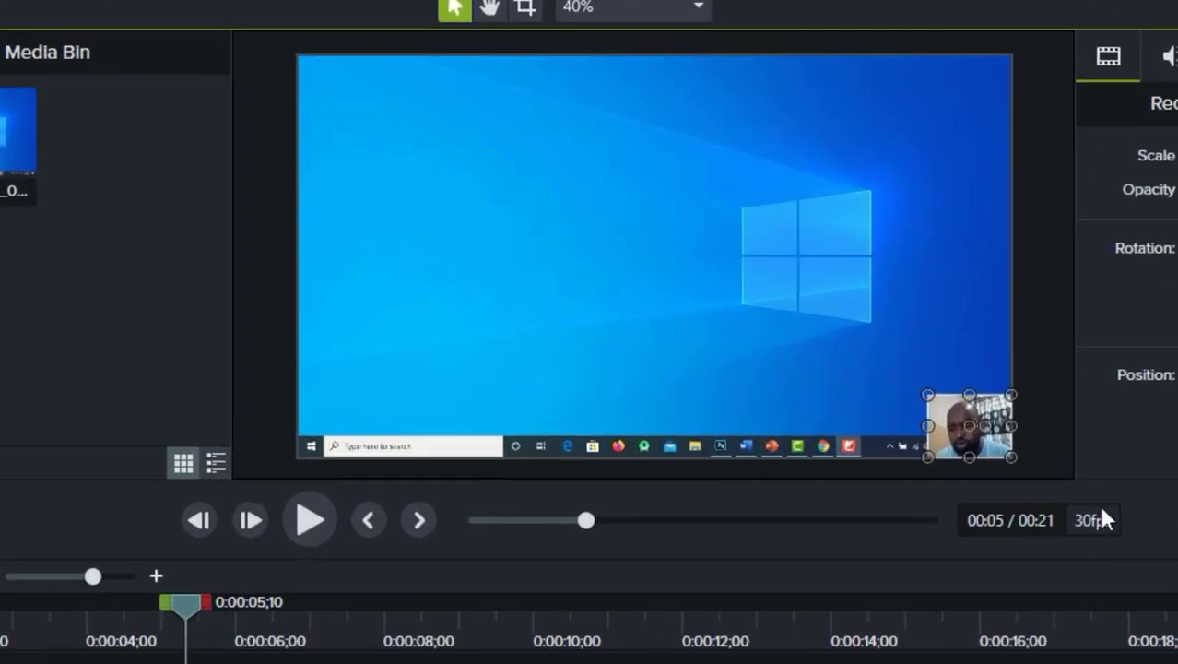
- Move the camera picture toward the middle of the canvas, enlarge it over the desktop, and shift it further left
{"action": "left_click_drag", "start_coordinate": [958, 420], "coordinate": [722, 278]}
{"action": "left_click_drag", "start_coordinate": [807, 301], "coordinate": [986, 392]}
{"action": "left_click_drag", "start_coordinate": [762, 249], "coordinate": [581, 283]}
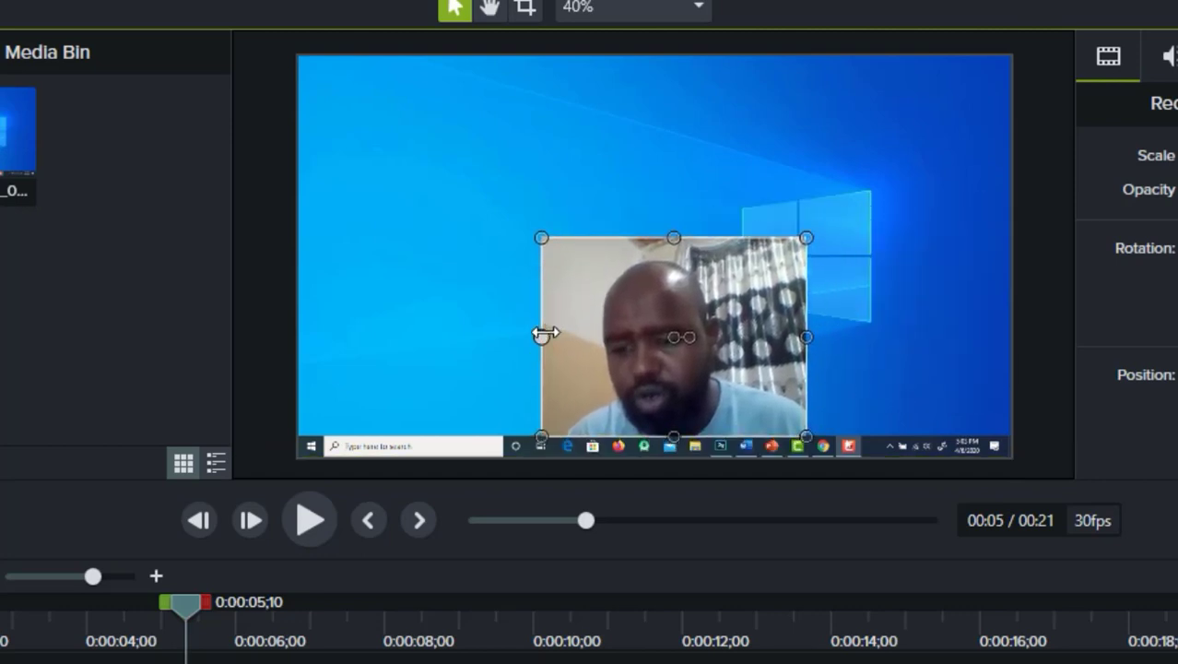
- Shrink the camera picture to about 27.3% and align it with the lower-right corner of the screen recording on the canvas
{"action": "left_click_drag", "start_coordinate": [544, 337], "coordinate": [969, 405]}
{"action": "left_click_drag", "start_coordinate": [970, 412], "coordinate": [940, 424]}
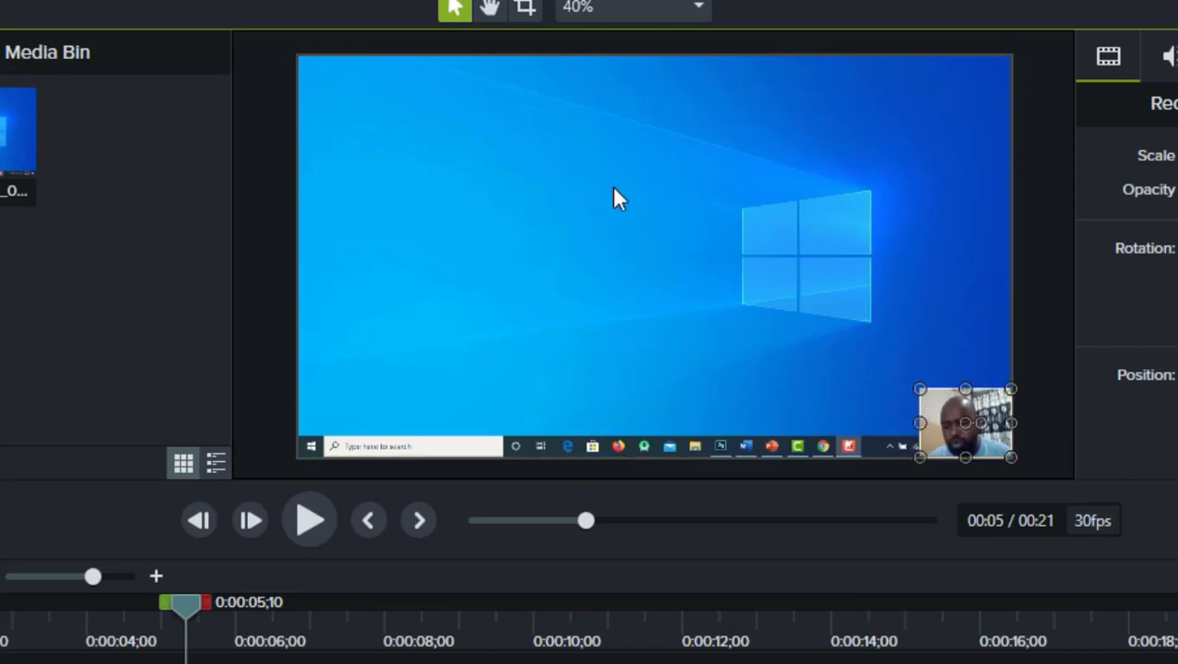
{"action": "left_click", "coordinate": [642, 177]}
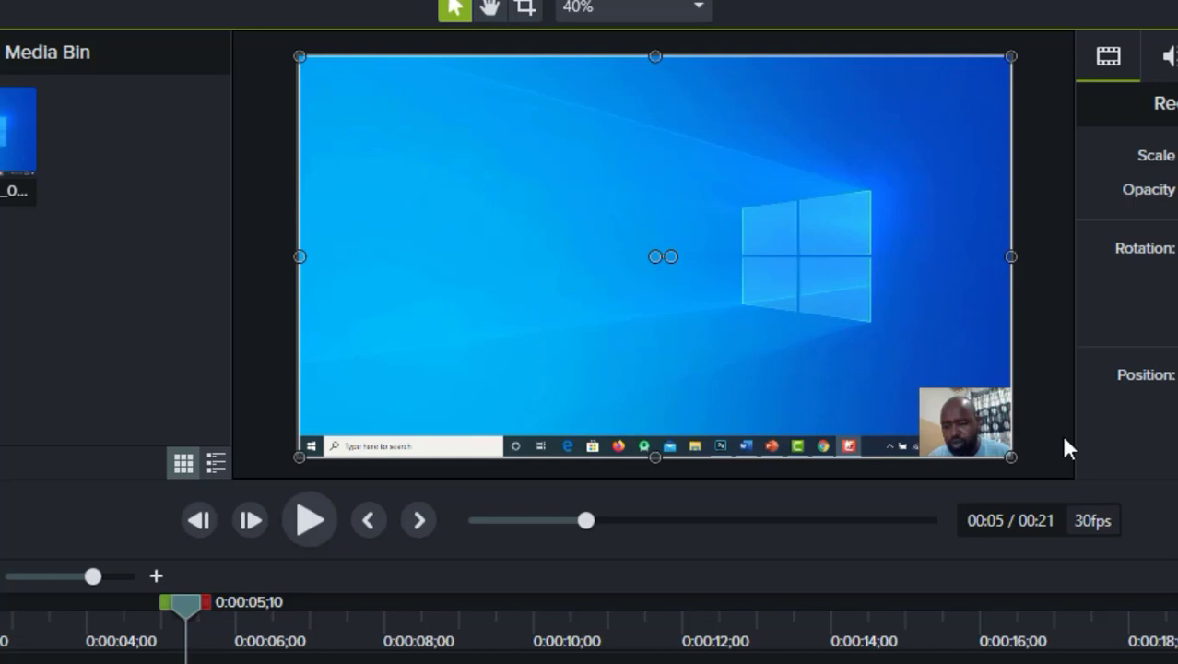
{"action": "left_click", "coordinate": [967, 419]}
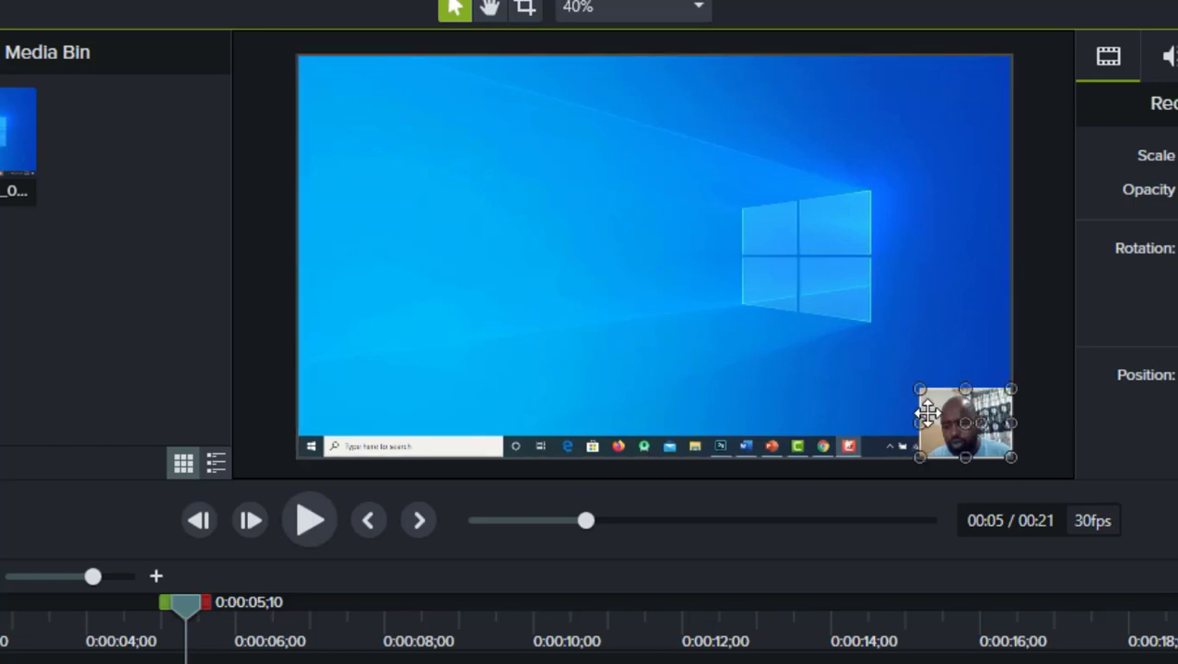
{"action": "left_click_drag", "start_coordinate": [910, 411], "coordinate": [933, 423]}
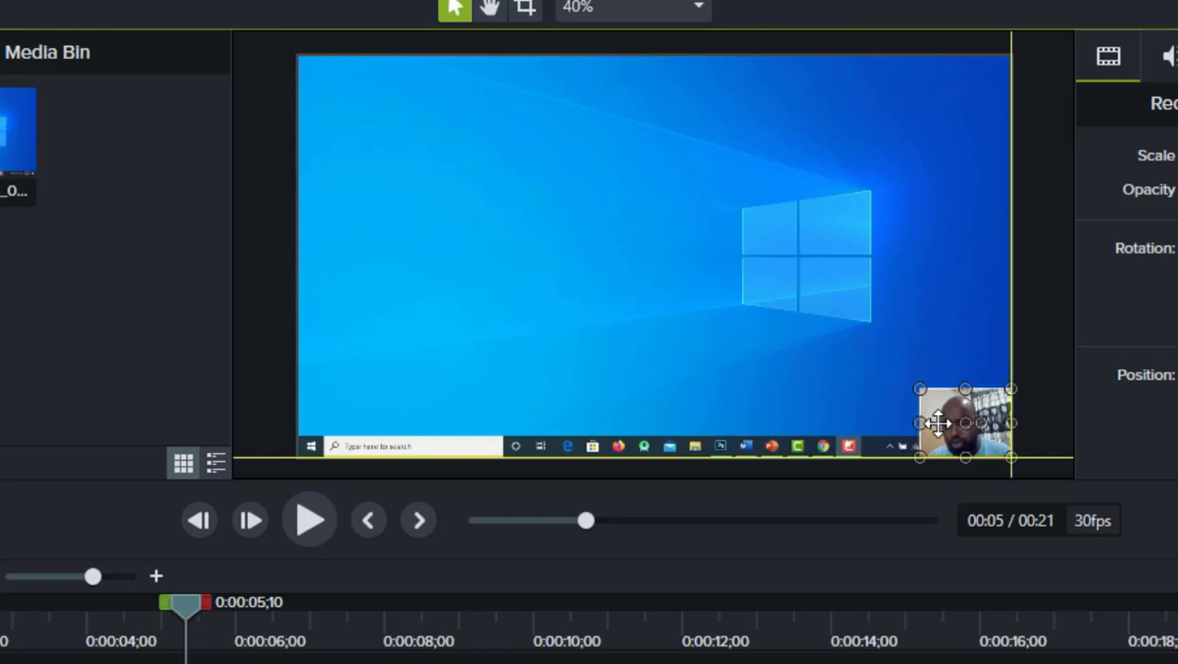
- Select the screen recording on the canvas, keeping it in place, and move the playhead to 0:00:00;27 where the clips start
{"action": "left_click", "coordinate": [789, 347]}
{"action": "mouse_move", "coordinate": [675, 176]}
{"action": "left_mouse_down"}
{"action": "mouse_move", "coordinate": [539, 137]}
{"action": "mouse_move", "coordinate": [712, 189]}
{"action": "mouse_move", "coordinate": [650, 171]}
{"action": "mouse_move", "coordinate": [687, 179]}
{"action": "left_mouse_up"}
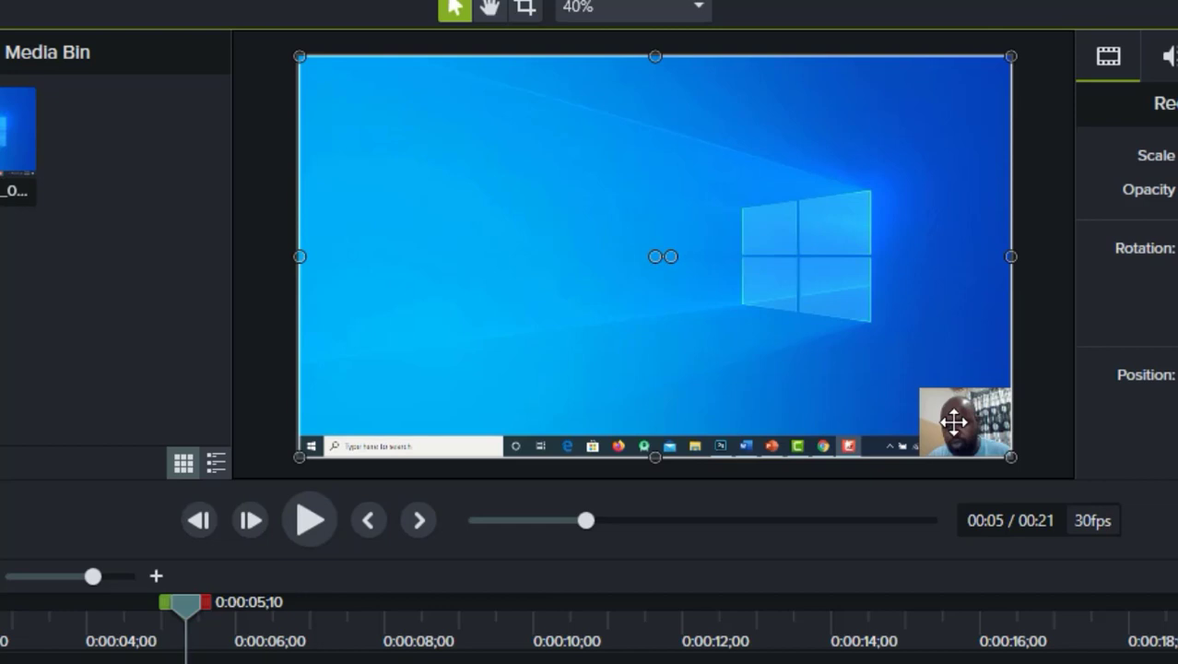
{"action": "left_click_drag", "start_coordinate": [807, 260], "coordinate": [828, 274]}
{"action": "left_click", "coordinate": [597, 84]}
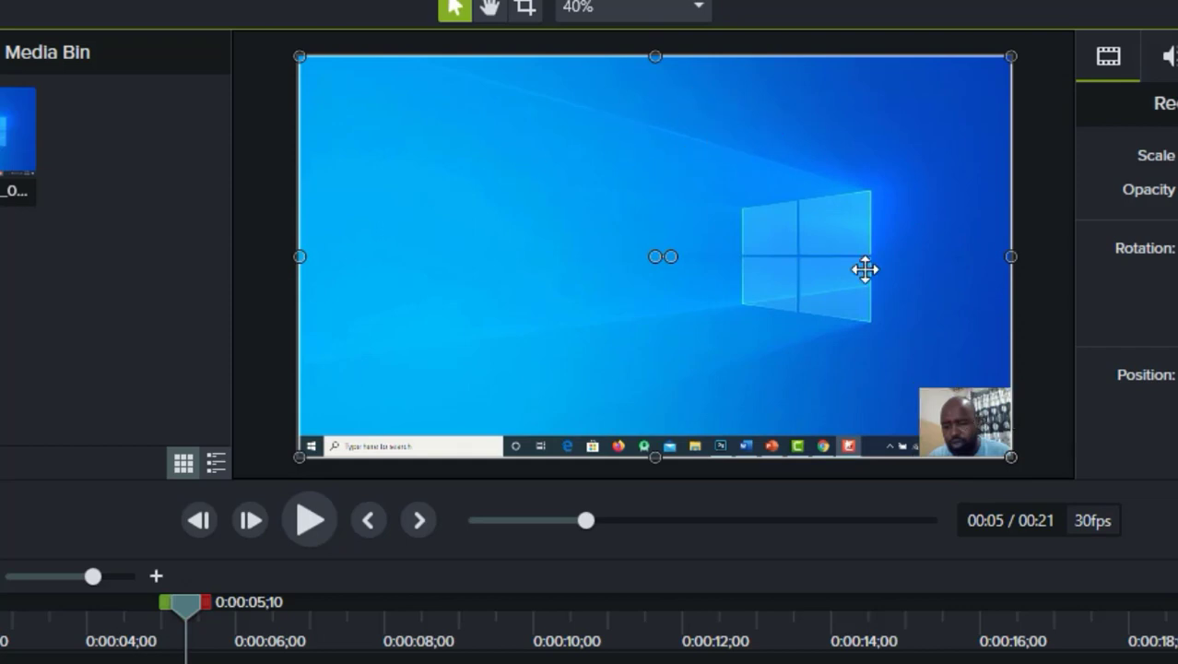
{"action": "mouse_move", "coordinate": [555, 98]}
{"action": "left_mouse_down"}
{"action": "mouse_move", "coordinate": [544, 173]}
{"action": "mouse_move", "coordinate": [622, 170]}
{"action": "mouse_move", "coordinate": [509, 147]}
{"action": "mouse_move", "coordinate": [515, 121]}
{"action": "mouse_move", "coordinate": [550, 95]}
{"action": "mouse_move", "coordinate": [494, 98]}
{"action": "mouse_move", "coordinate": [557, 97]}
{"action": "left_mouse_up"}
{"action": "left_click_drag", "start_coordinate": [188, 603], "coordinate": [0, 604]}
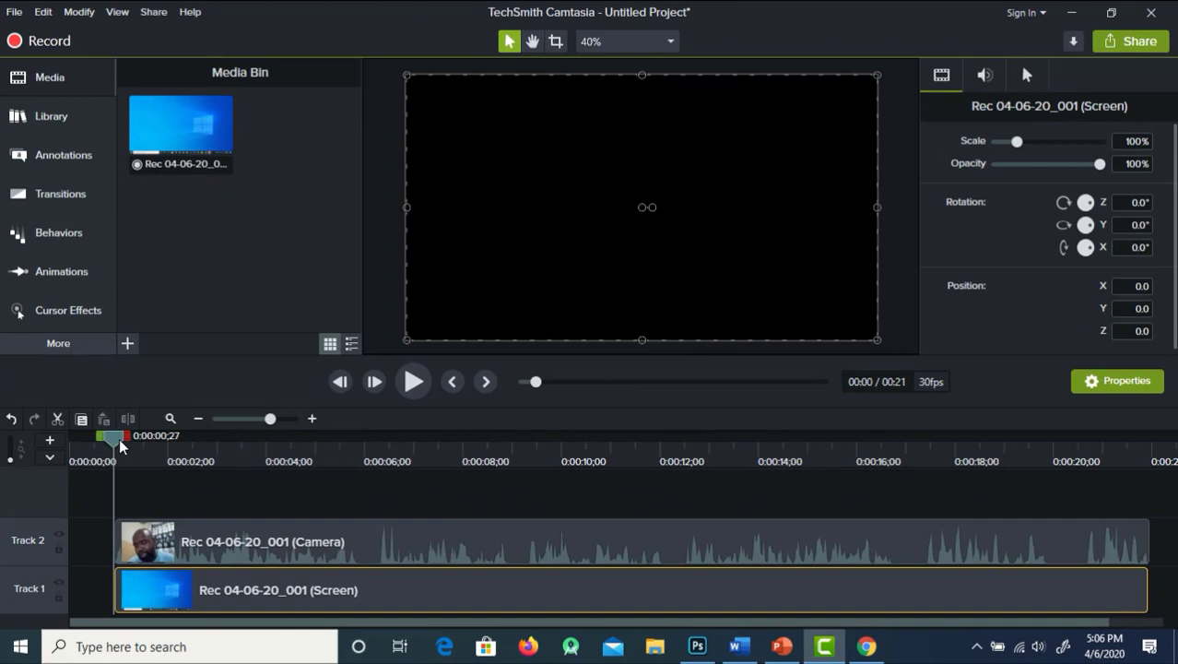
- Inspect the properties of the camera and screen clips at their start by selecting them alternately, ending on the screen clip
{"action": "mouse_move", "coordinate": [510, 545]}
{"action": "left_mouse_down"}
{"action": "mouse_move", "coordinate": [570, 551]}
{"action": "mouse_move", "coordinate": [494, 552]}
{"action": "mouse_move", "coordinate": [511, 544]}
{"action": "left_mouse_up"}
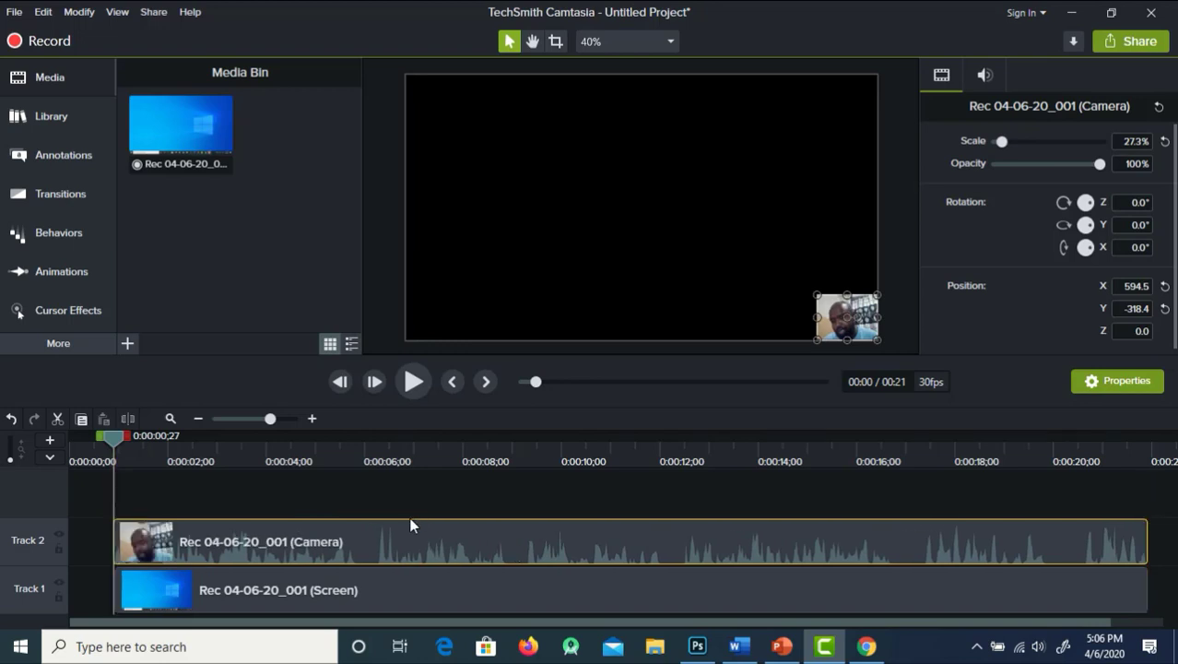
{"action": "left_click", "coordinate": [506, 581]}
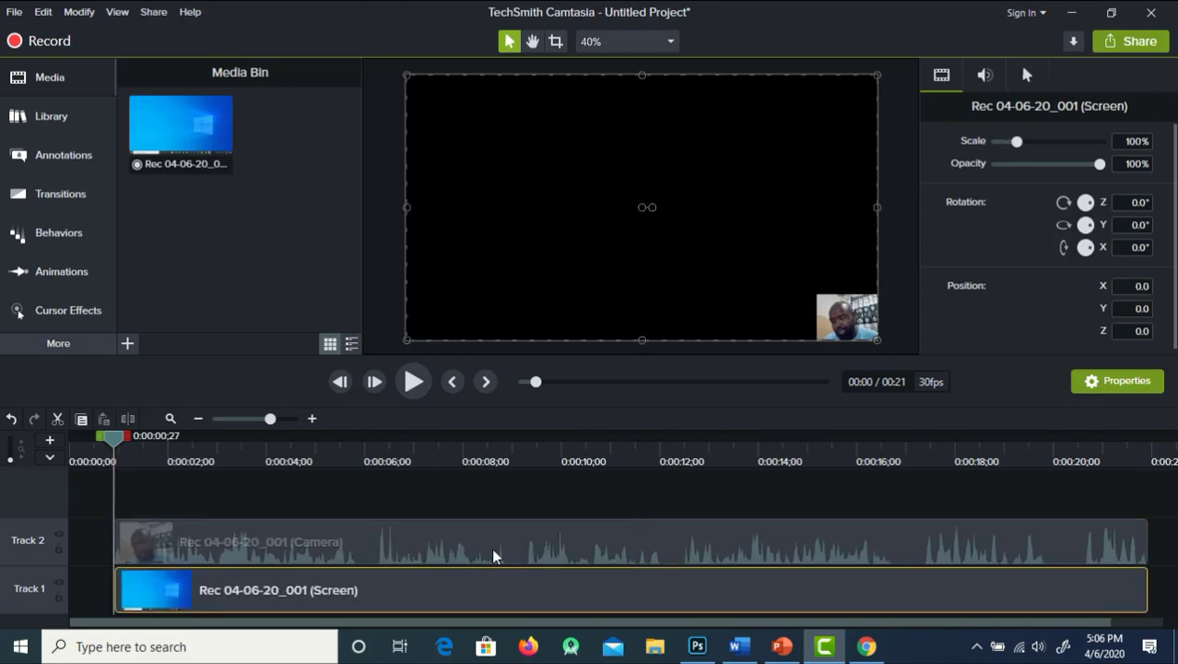
{"action": "left_click", "coordinate": [491, 547]}
{"action": "left_click", "coordinate": [509, 597]}
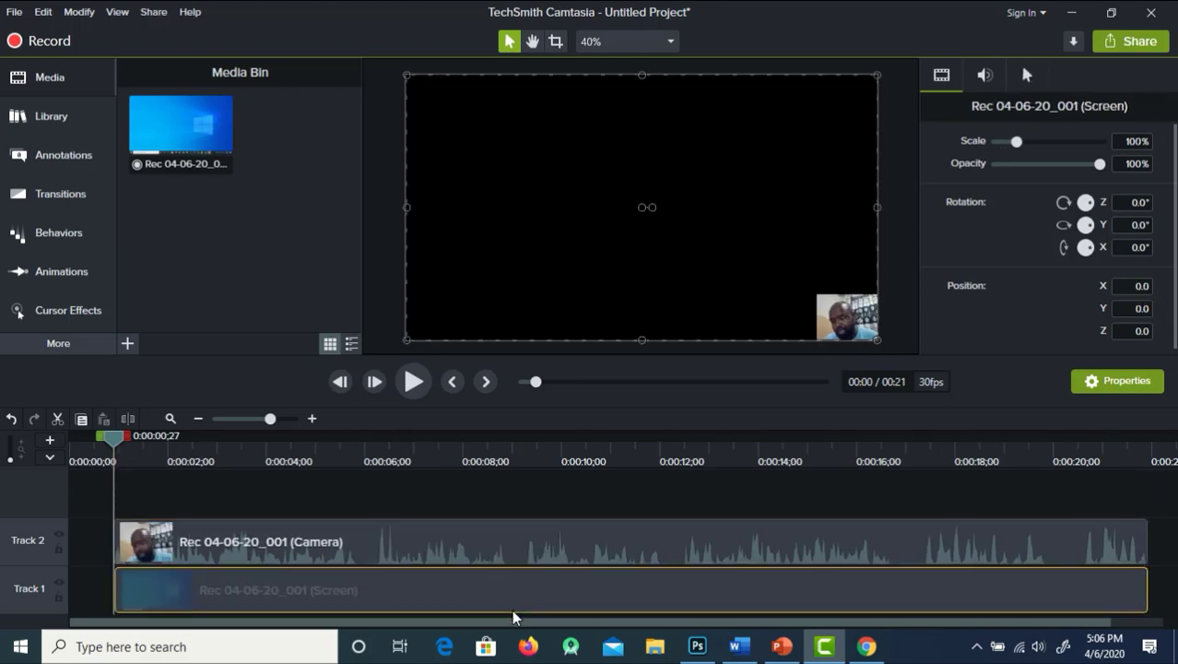
{"action": "left_click", "coordinate": [452, 550]}
{"action": "left_click", "coordinate": [464, 583]}
{"action": "left_click", "coordinate": [448, 549]}
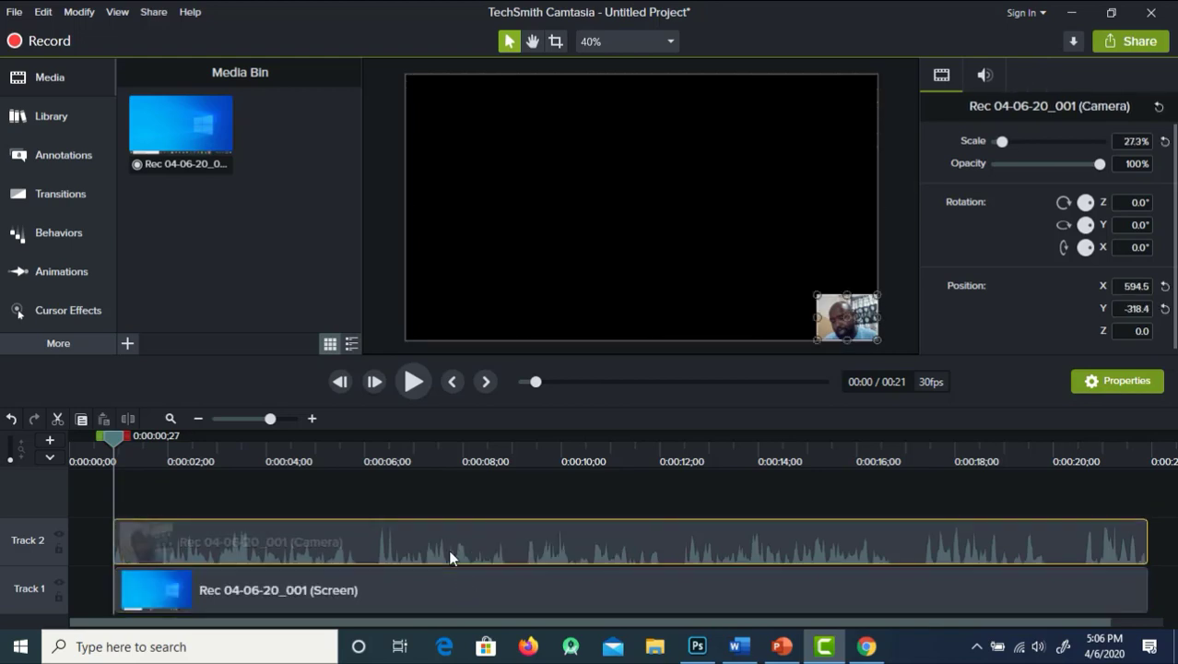
{"action": "left_click", "coordinate": [454, 574]}
{"action": "left_click", "coordinate": [433, 545]}
{"action": "left_click", "coordinate": [431, 589]}
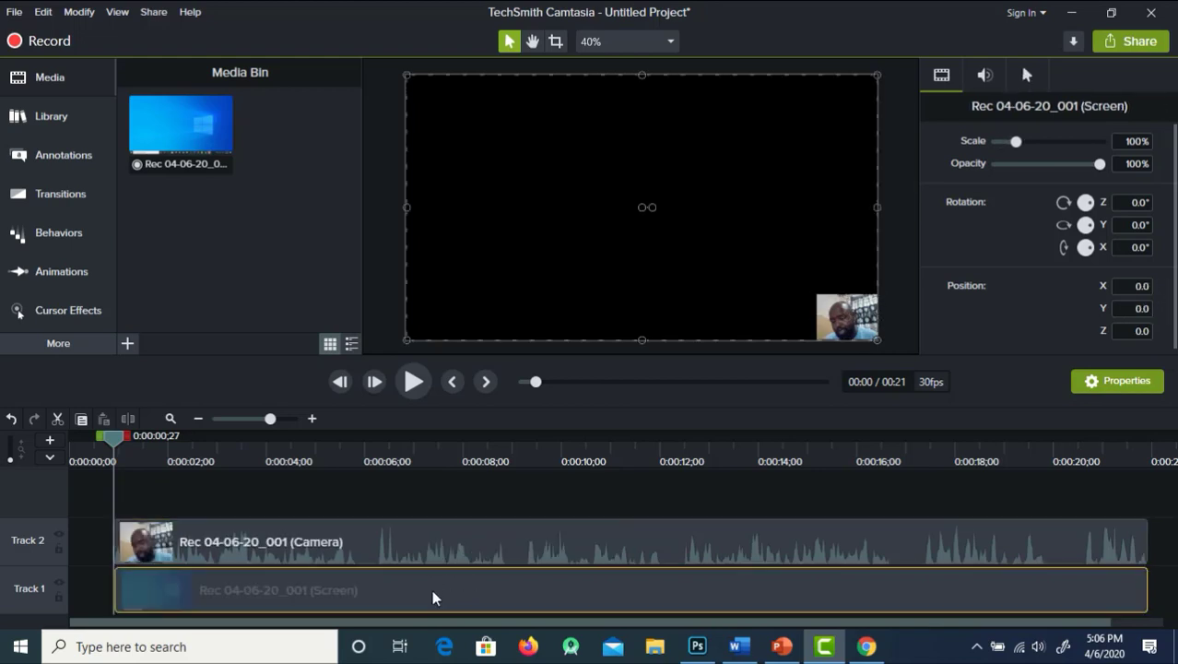
{"action": "left_click", "coordinate": [421, 556]}
{"action": "left_click", "coordinate": [421, 590]}
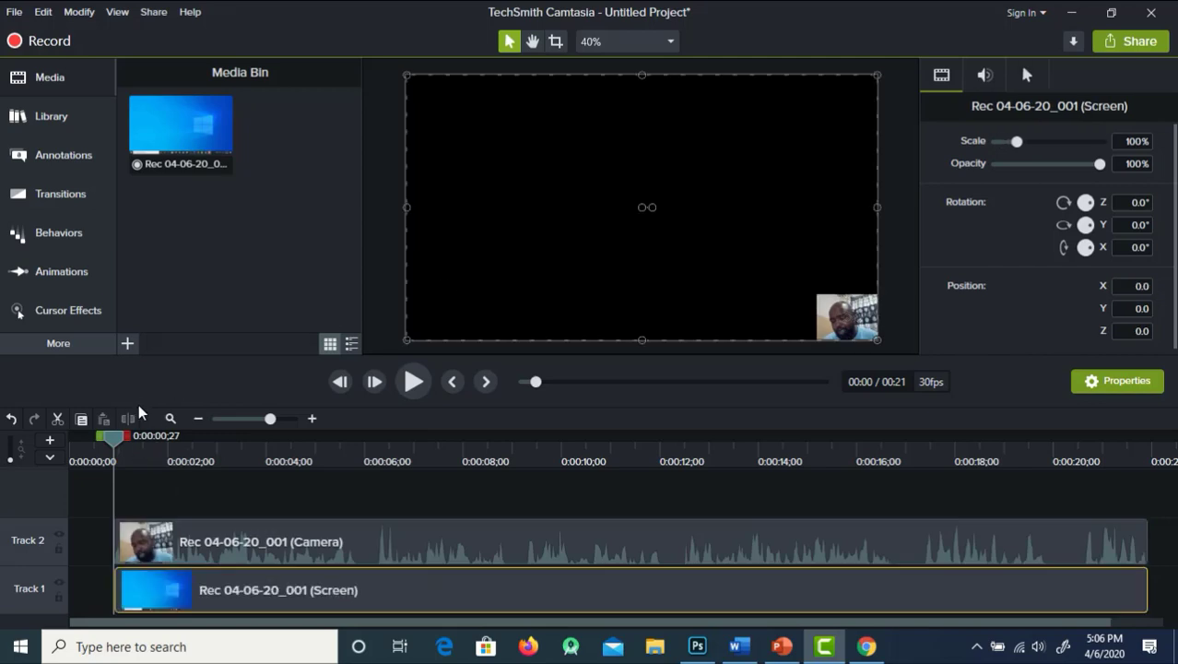
- Shift the camera clip in Track 2 and the screen clip in Track 1 to the very beginning of the timeline
{"action": "mouse_move", "coordinate": [119, 440]}
{"action": "left_mouse_down"}
{"action": "mouse_move", "coordinate": [223, 478]}
{"action": "mouse_move", "coordinate": [116, 451]}
{"action": "left_mouse_up"}
{"action": "left_click", "coordinate": [510, 541]}
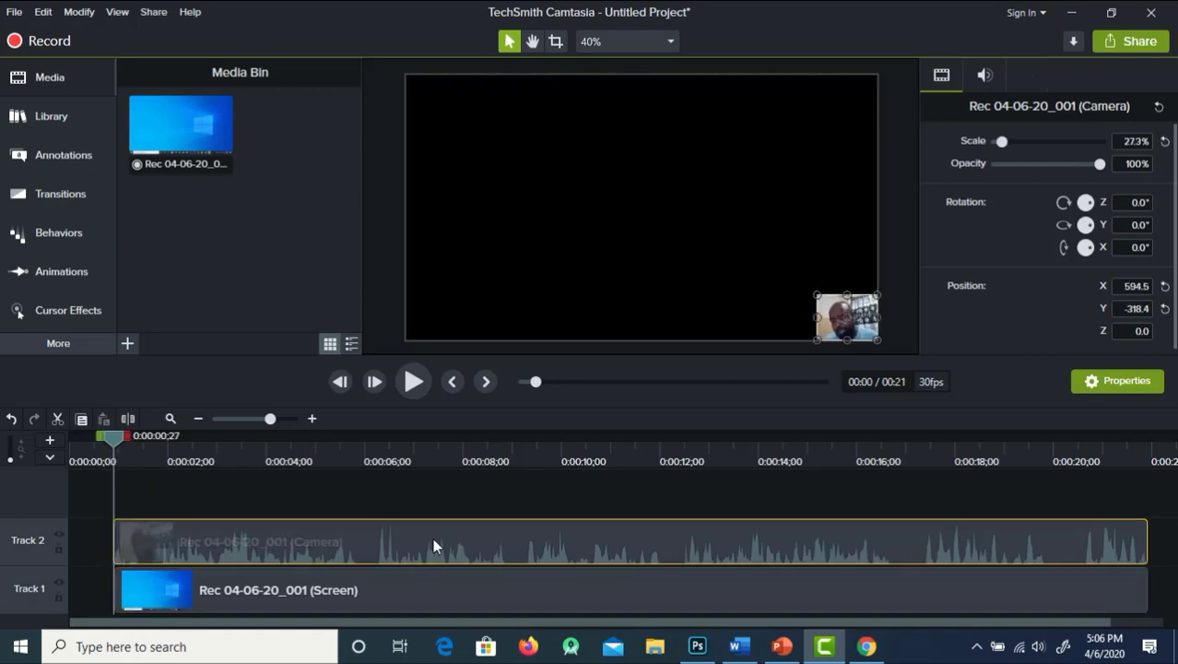
{"action": "left_click_drag", "start_coordinate": [428, 537], "coordinate": [370, 546]}
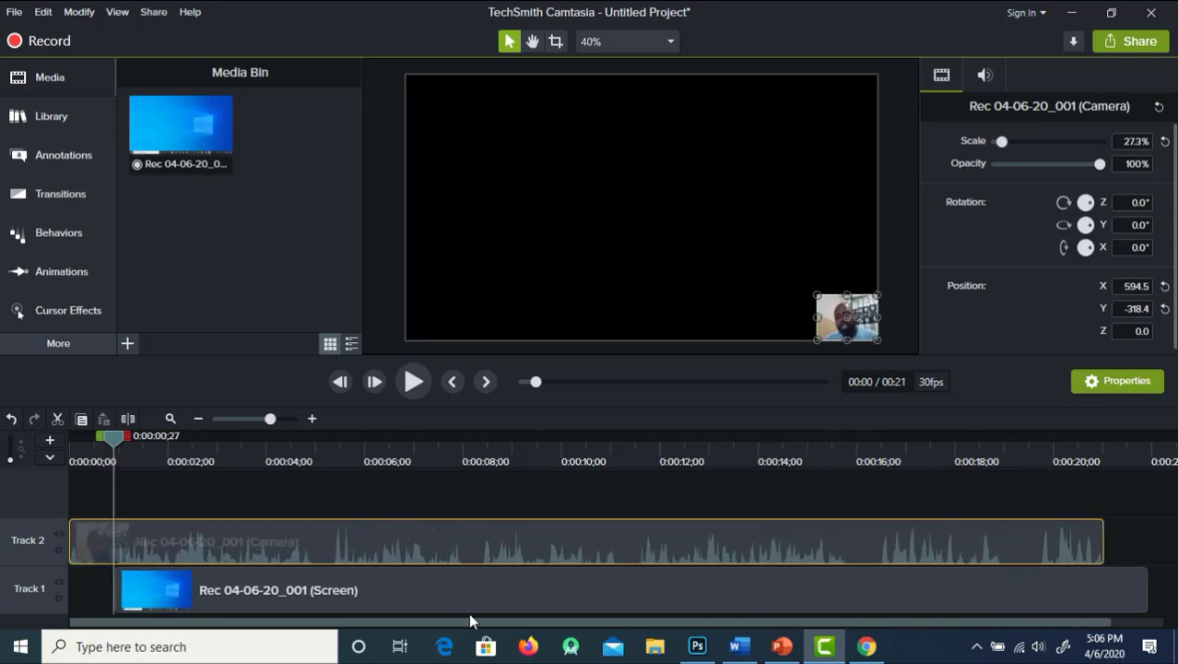
{"action": "left_click_drag", "start_coordinate": [468, 604], "coordinate": [375, 594]}
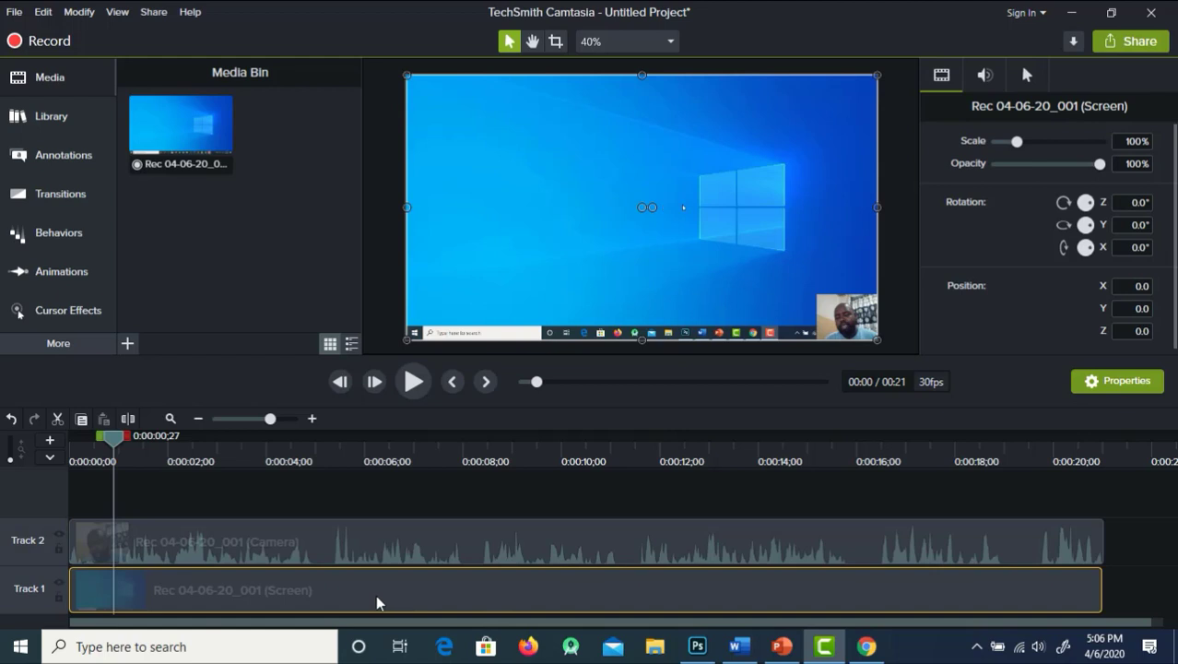
- Move the camera clip and the screen clip back so that both start at 0:00:00;27 on the timeline
{"action": "left_click", "coordinate": [368, 545]}
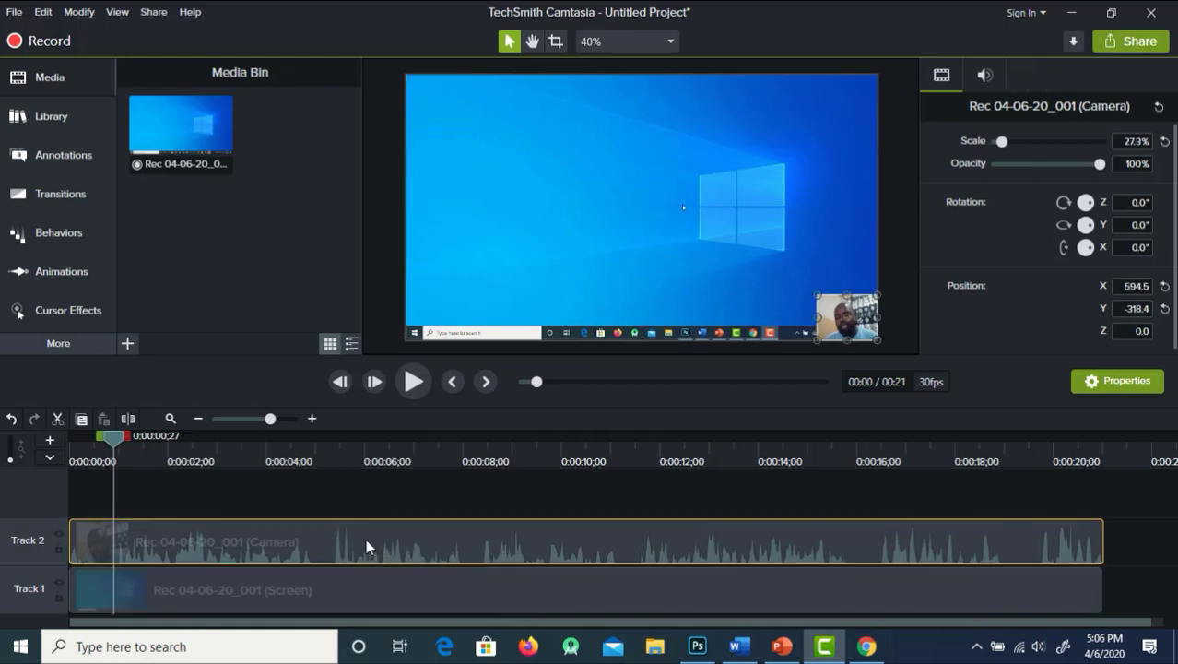
{"action": "mouse_move", "coordinate": [407, 544]}
{"action": "left_mouse_down"}
{"action": "mouse_move", "coordinate": [447, 544]}
{"action": "mouse_move", "coordinate": [412, 546]}
{"action": "left_mouse_up"}
{"action": "left_click_drag", "start_coordinate": [440, 612], "coordinate": [487, 610]}
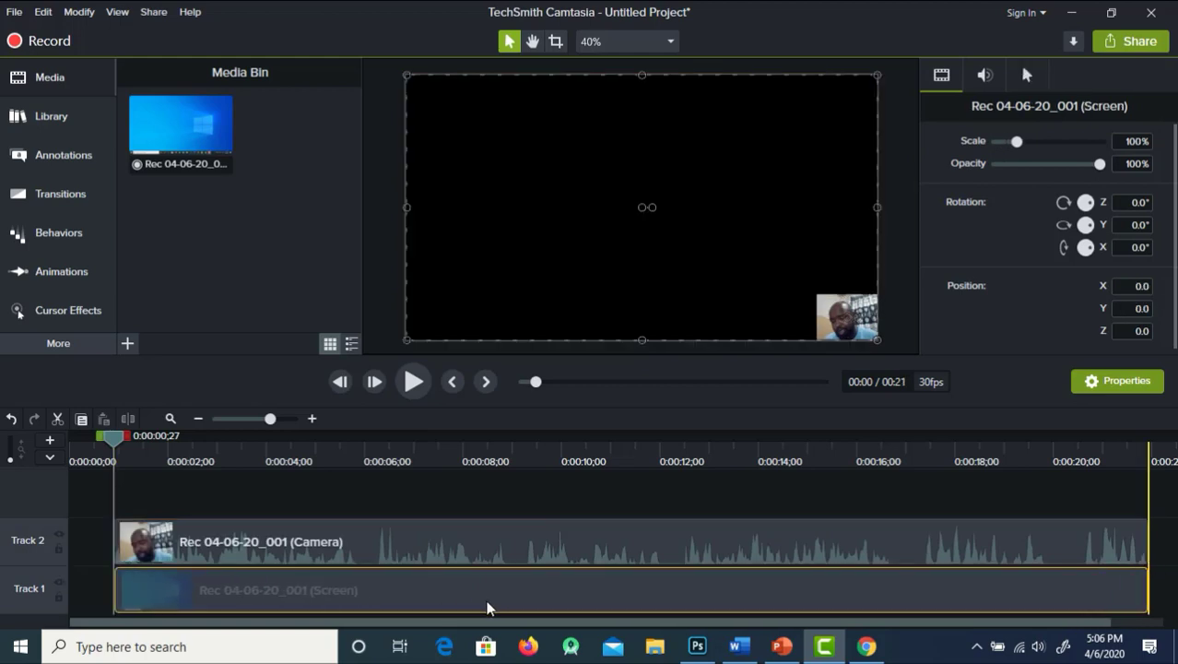
{"action": "left_click_drag", "start_coordinate": [170, 576], "coordinate": [168, 575]}
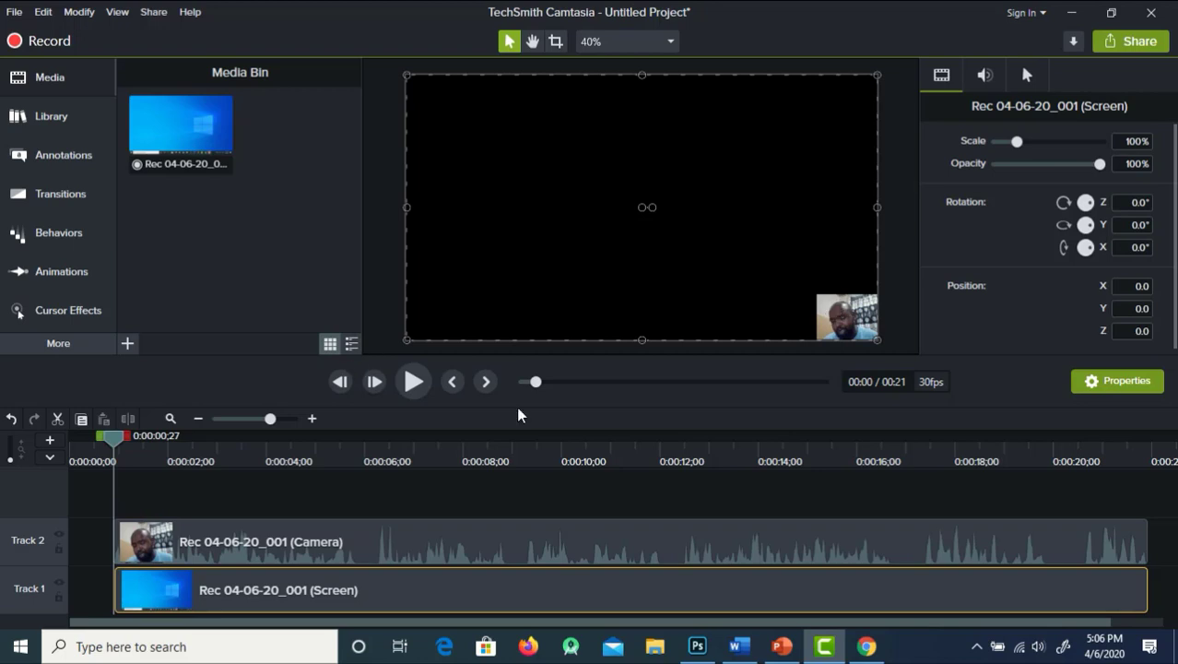
- Place the camera picture in the canvas's lower-left corner, move the playhead to 0:00:06;12, and return the picture to the lower-right corner
{"action": "left_click_drag", "start_coordinate": [838, 332], "coordinate": [432, 332]}
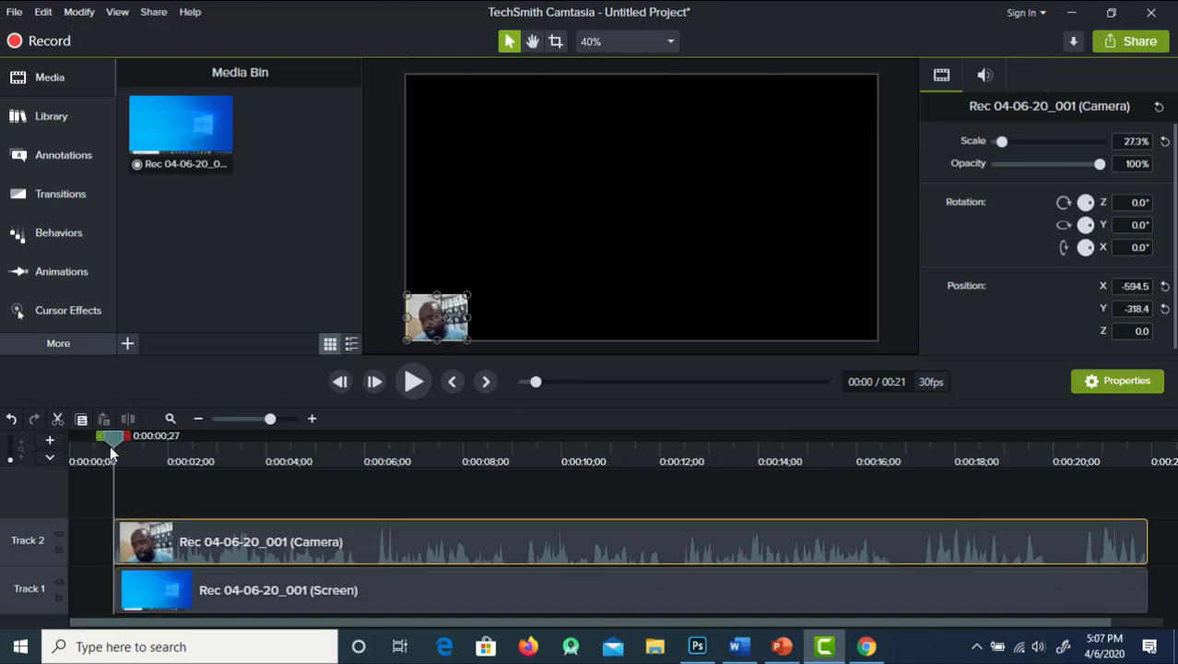
{"action": "left_click_drag", "start_coordinate": [111, 442], "coordinate": [385, 471]}
{"action": "left_click_drag", "start_coordinate": [428, 321], "coordinate": [842, 322]}
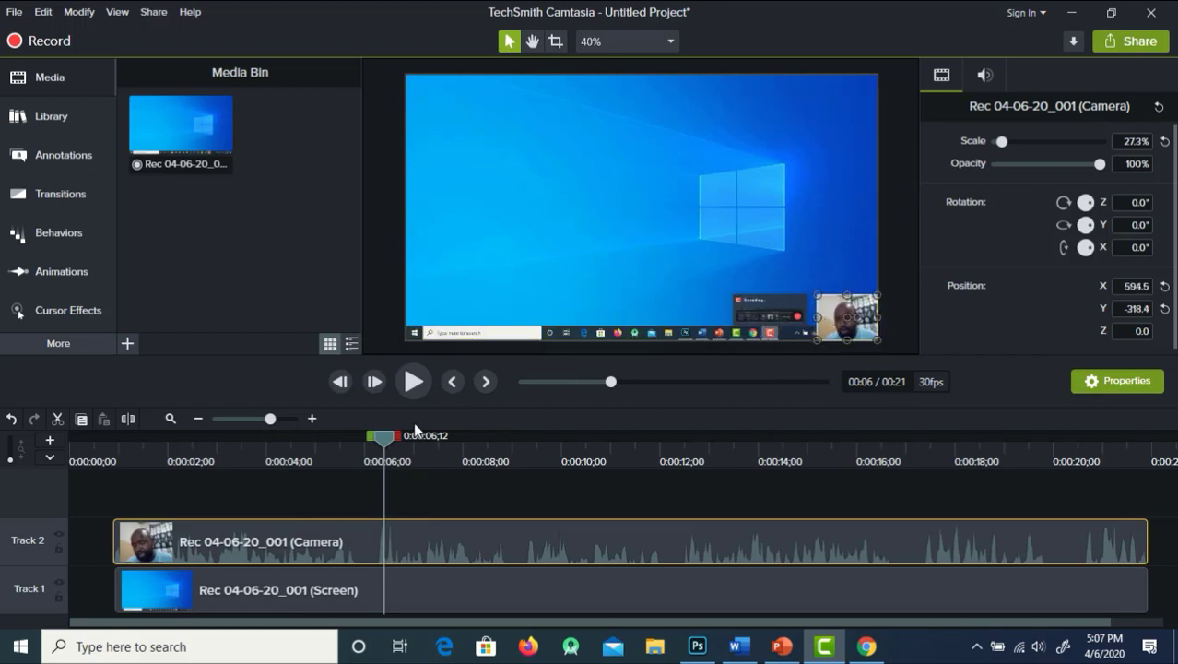
- At 0:00:11;18 place the camera picture in the canvas's upper-right corner, then return it to the lower-right and the playhead to 0:00:00;28
{"action": "left_click_drag", "start_coordinate": [380, 439], "coordinate": [638, 516]}
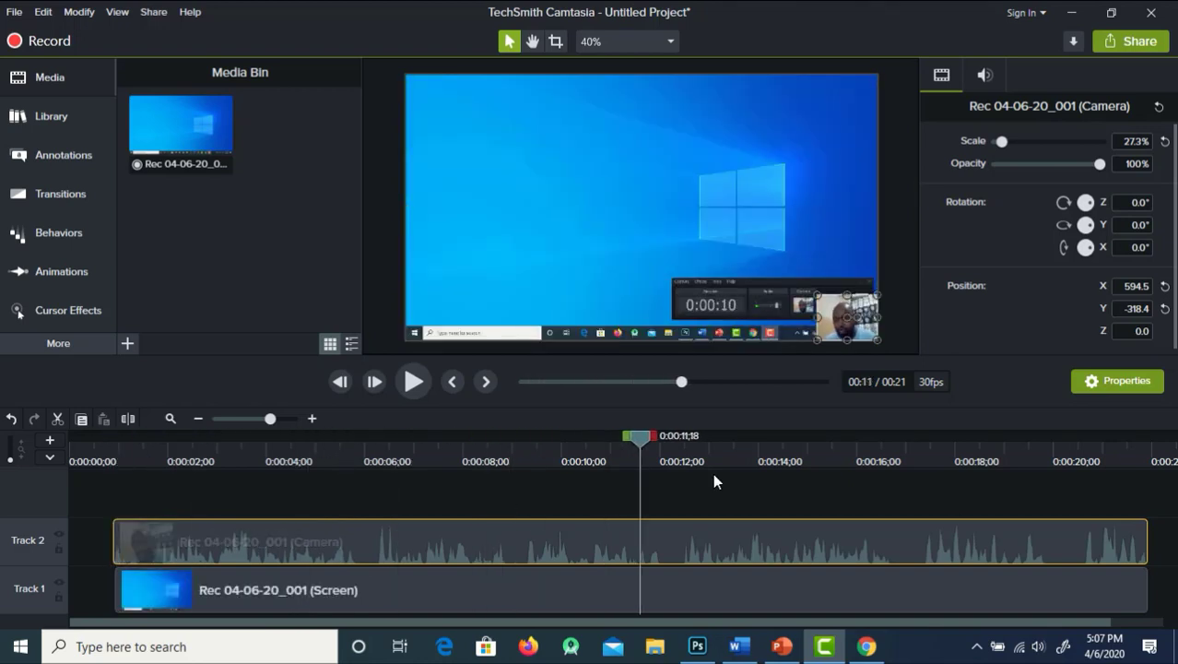
{"action": "left_click_drag", "start_coordinate": [843, 320], "coordinate": [844, 98]}
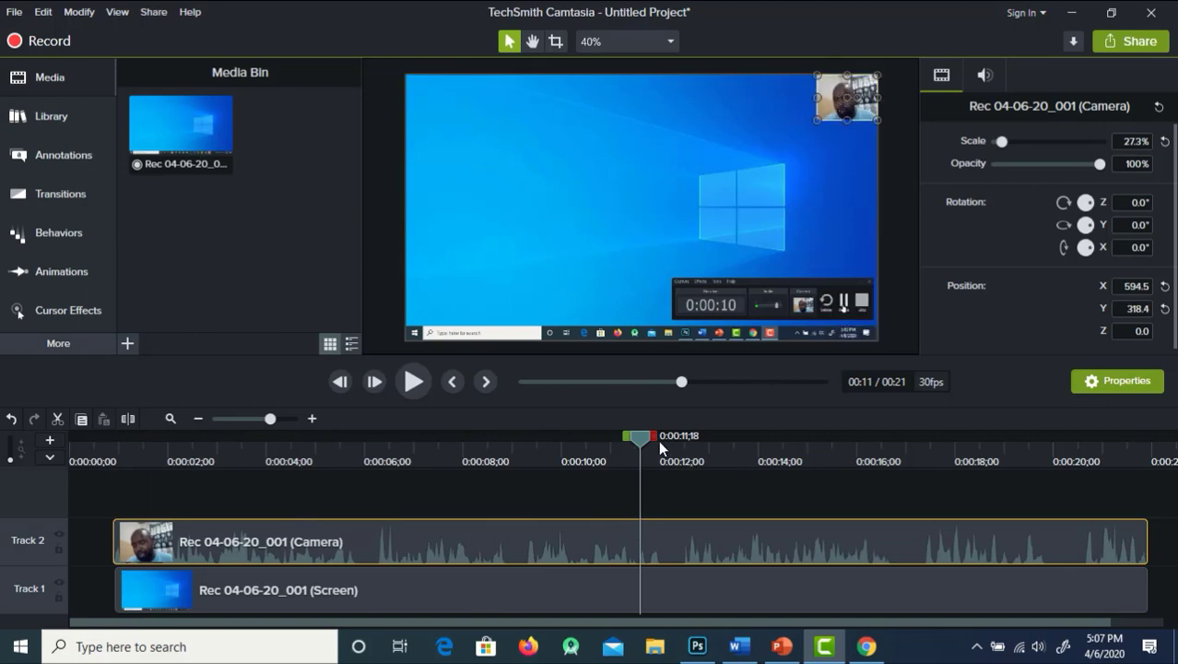
{"action": "left_click_drag", "start_coordinate": [648, 437], "coordinate": [125, 450]}
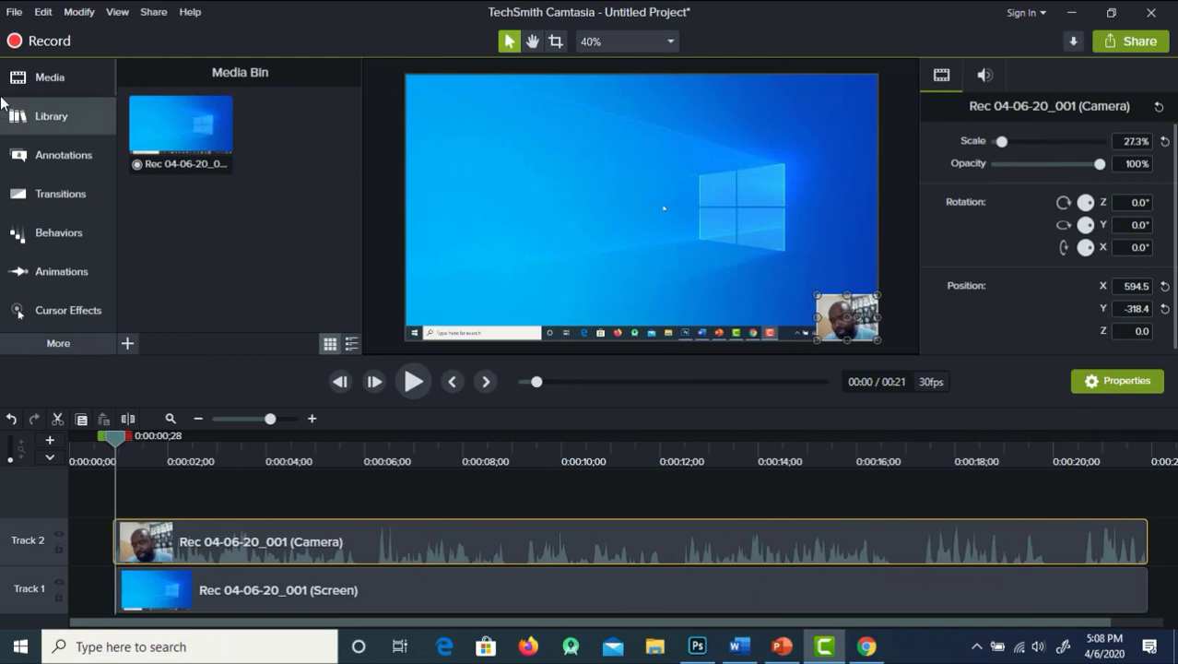
- Open the Save As dialog for the project, and check the Camtasia folder and the Camtasia Project (*.tscproj) file type
{"action": "left_click", "coordinate": [14, 11]}
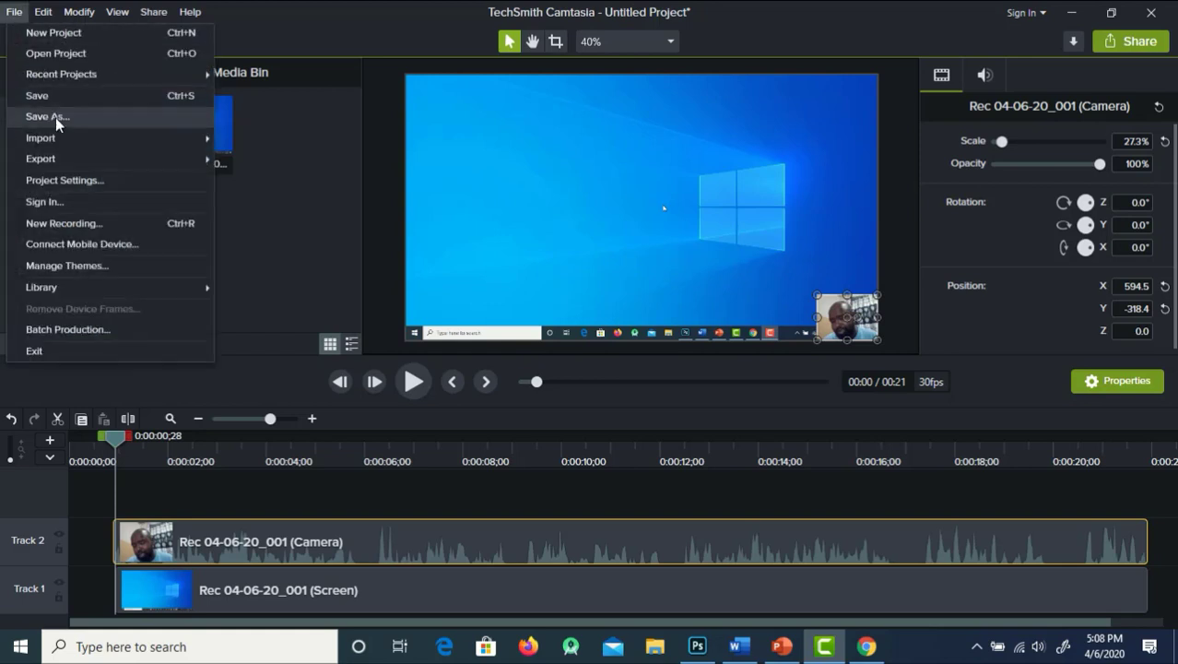
{"action": "left_click", "coordinate": [55, 117]}
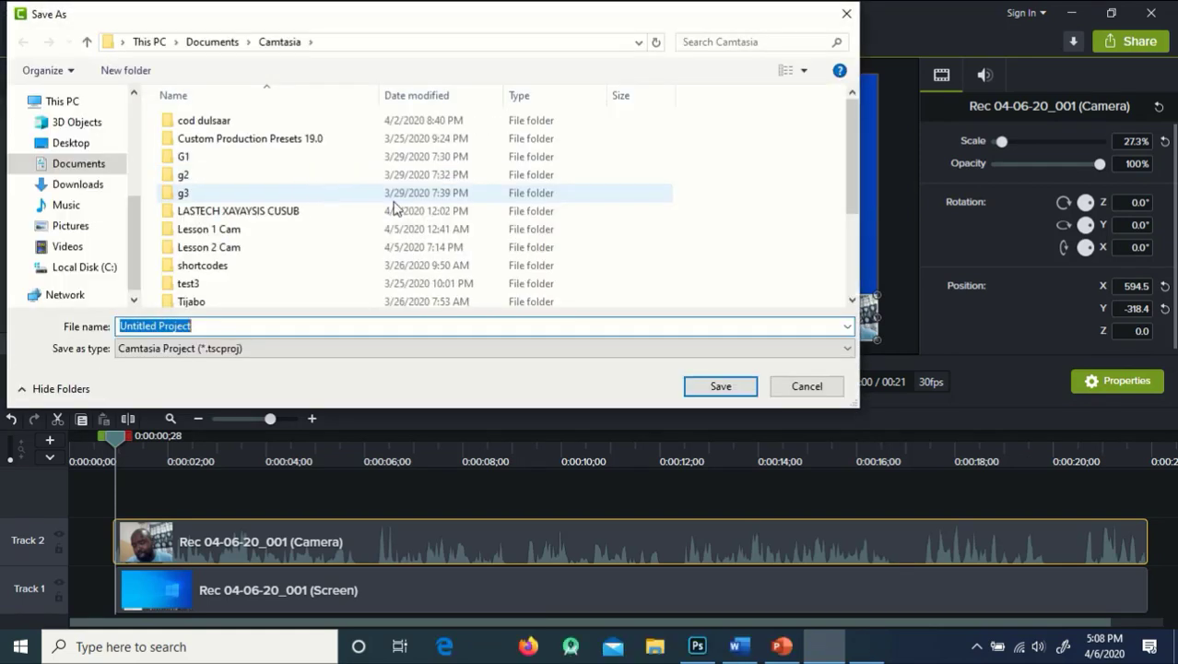
{"action": "left_click_drag", "start_coordinate": [848, 149], "coordinate": [863, 110]}
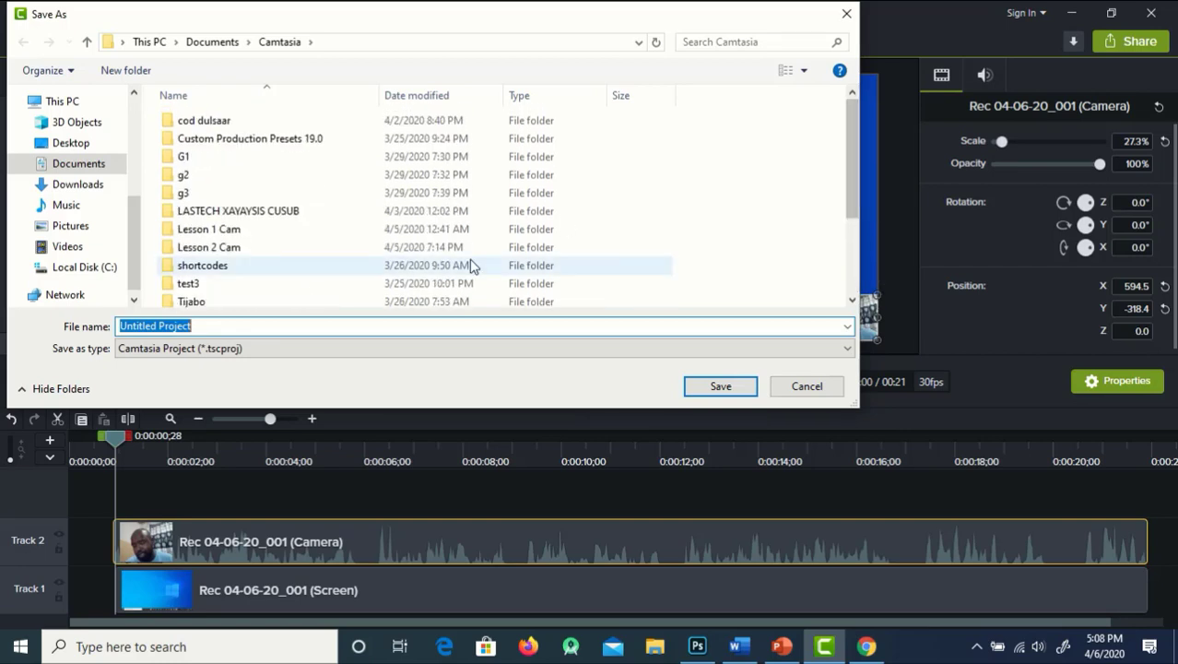
{"action": "left_click", "coordinate": [422, 354]}
{"action": "left_click", "coordinate": [423, 363]}
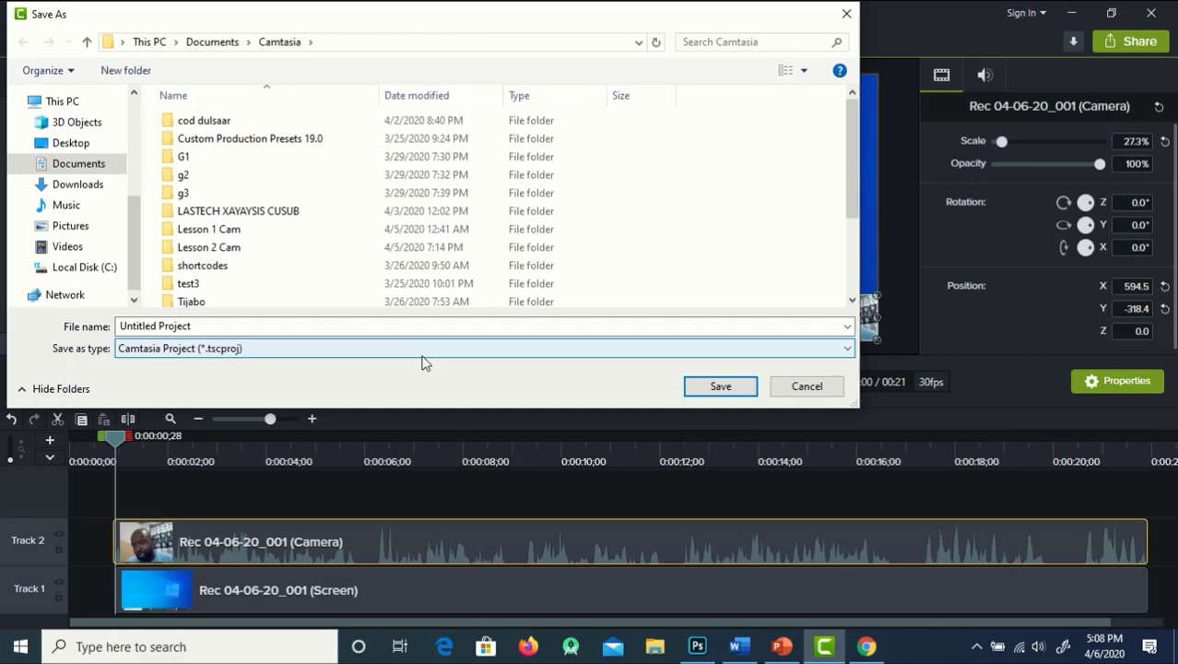
{"action": "left_click", "coordinate": [422, 362]}
{"action": "left_click", "coordinate": [421, 360]}
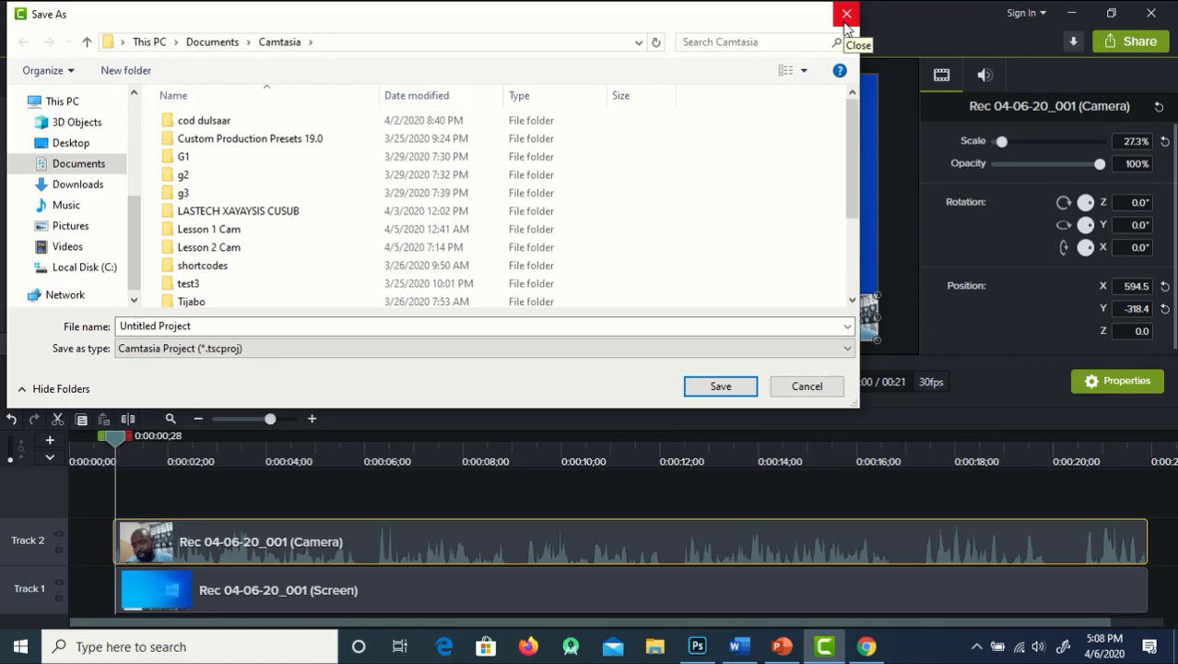
- Name the project cashar 3 and save it in the Camtasia folder as a Camtasia Project
{"action": "left_click_drag", "start_coordinate": [118, 325], "coordinate": [218, 322]}
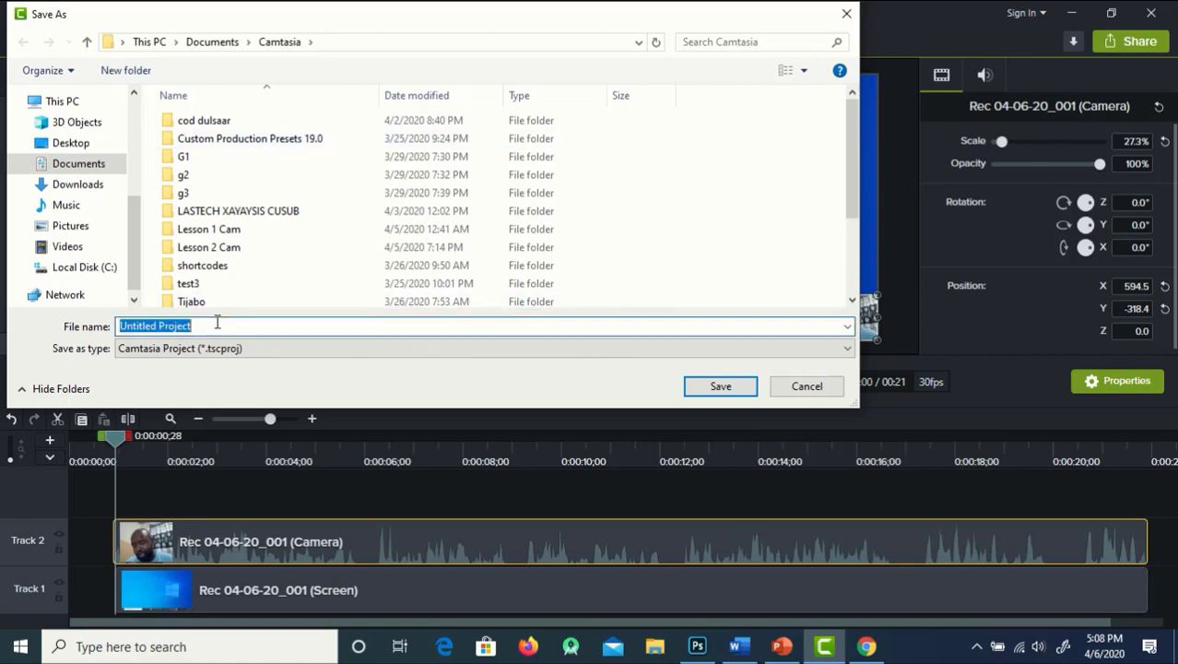
{"action": "type", "text": "test"}
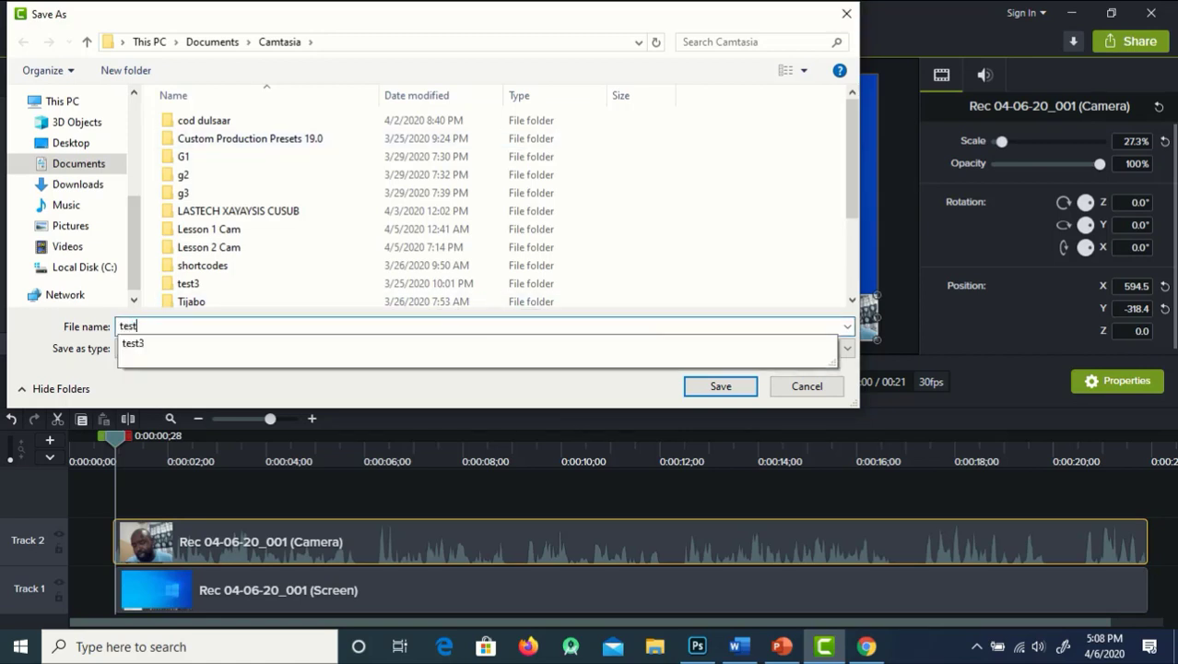
{"action": "key", "text": "BackSpace"}
{"action": "key", "text": "BackSpace"}
{"action": "type", "text": "l"}
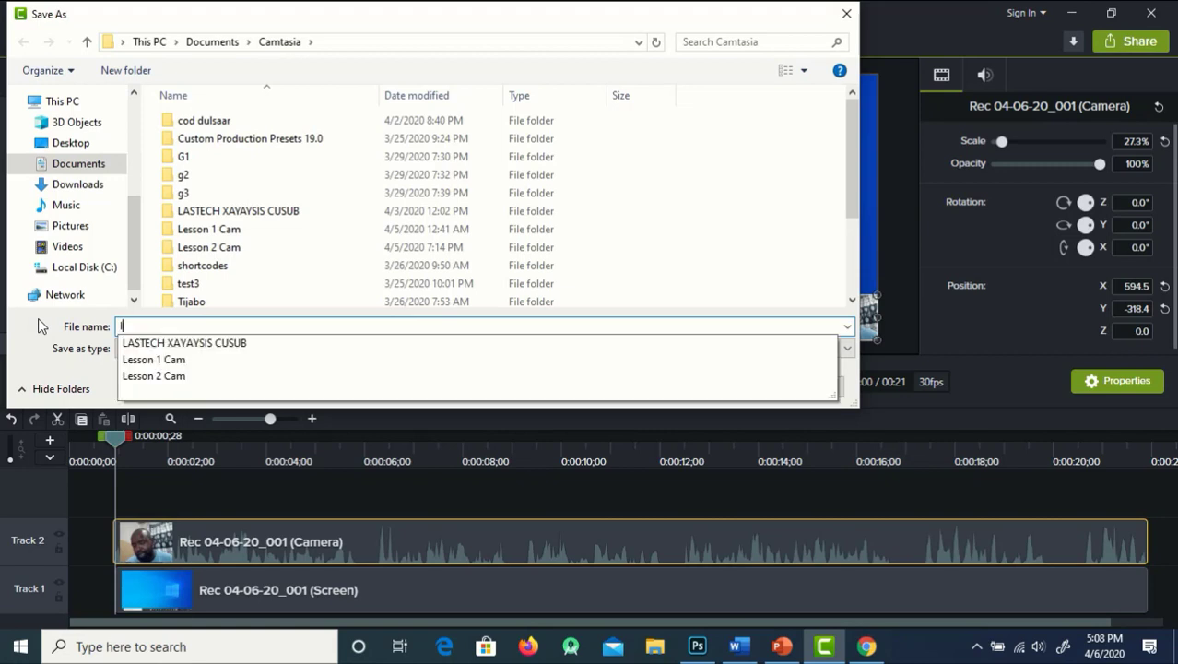
{"action": "type", "text": "esson"}
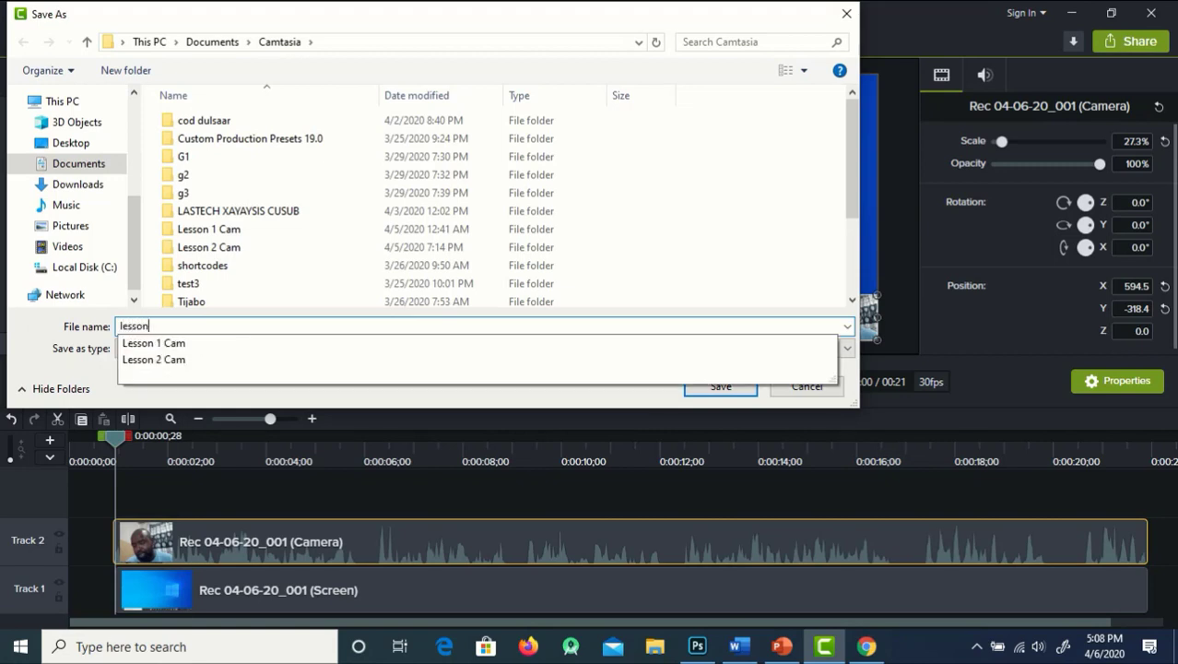
{"action": "key", "text": "BackSpace"}
{"action": "type", "text": "cashar 3"}
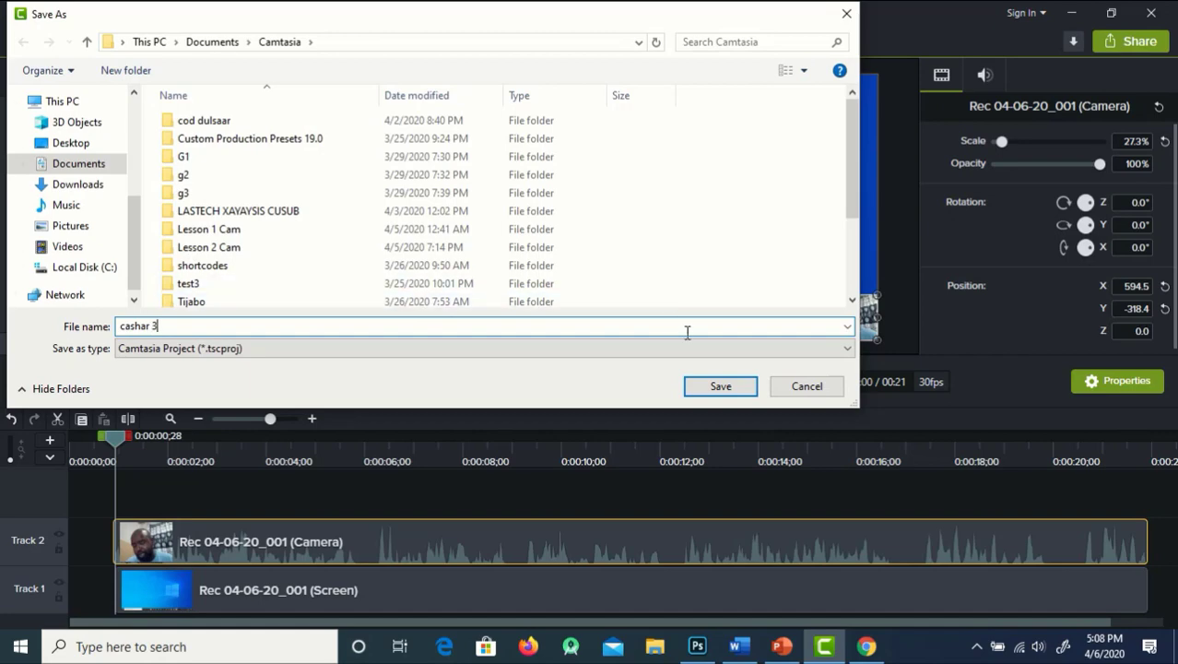
{"action": "left_click", "coordinate": [737, 386]}
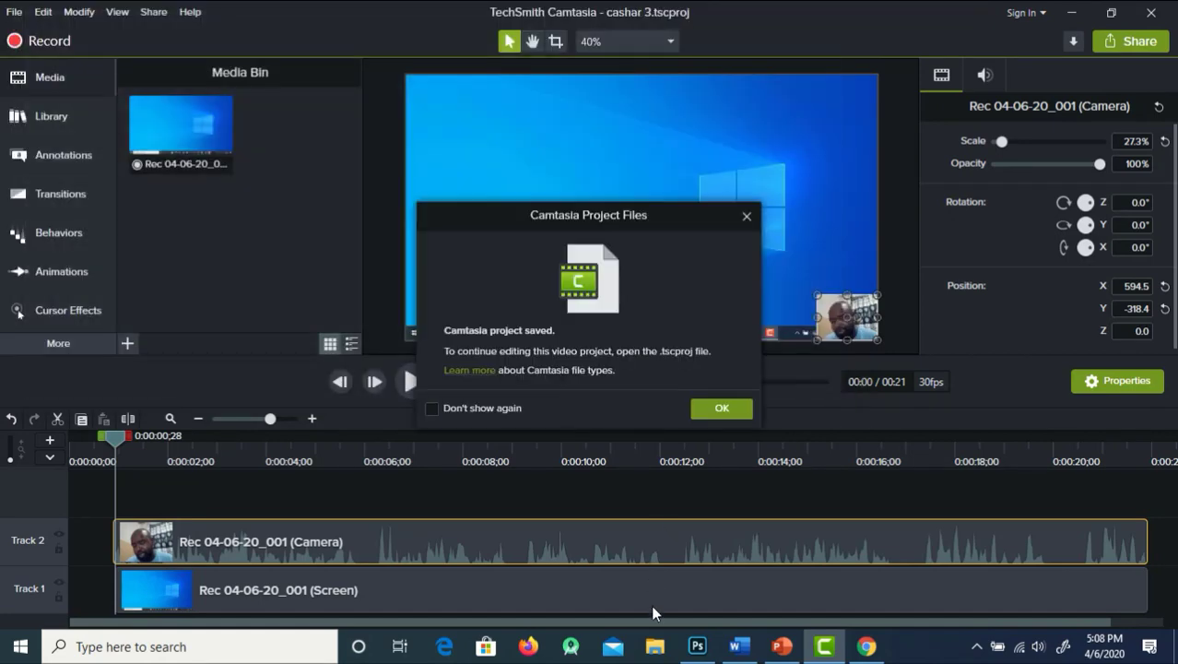
- Switch to File Explorer, browse to the Camtasia folder in Documents, and select the saved cashar 3 project file
{"action": "left_click", "coordinate": [656, 647]}
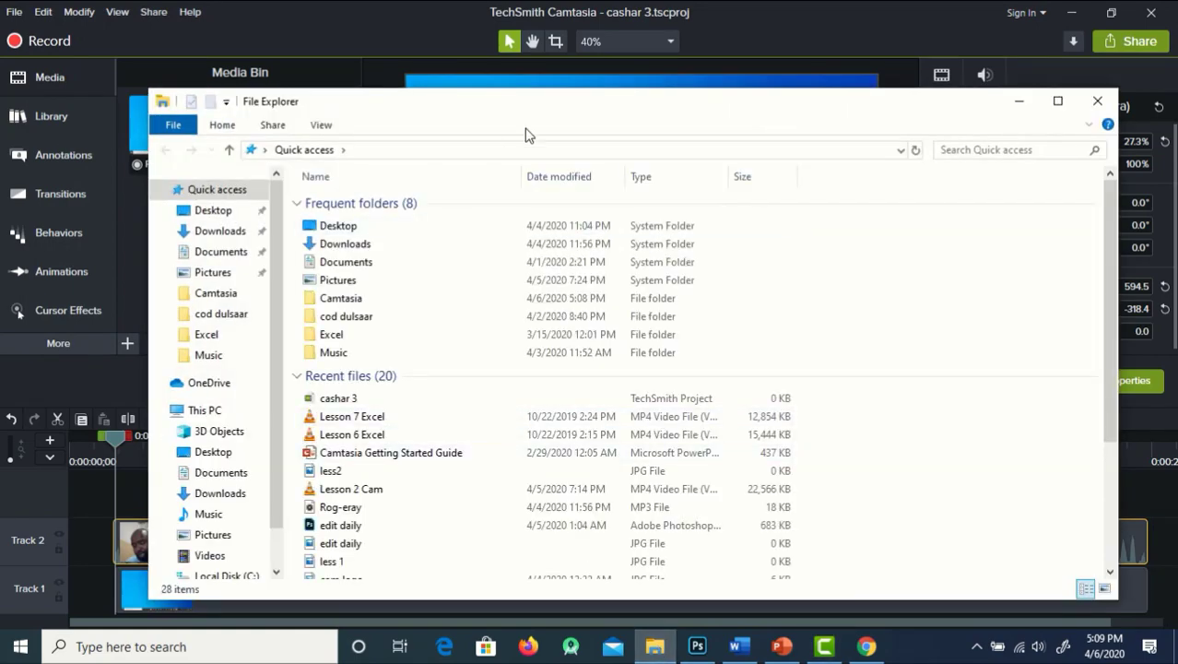
{"action": "left_click_drag", "start_coordinate": [552, 113], "coordinate": [534, 101]}
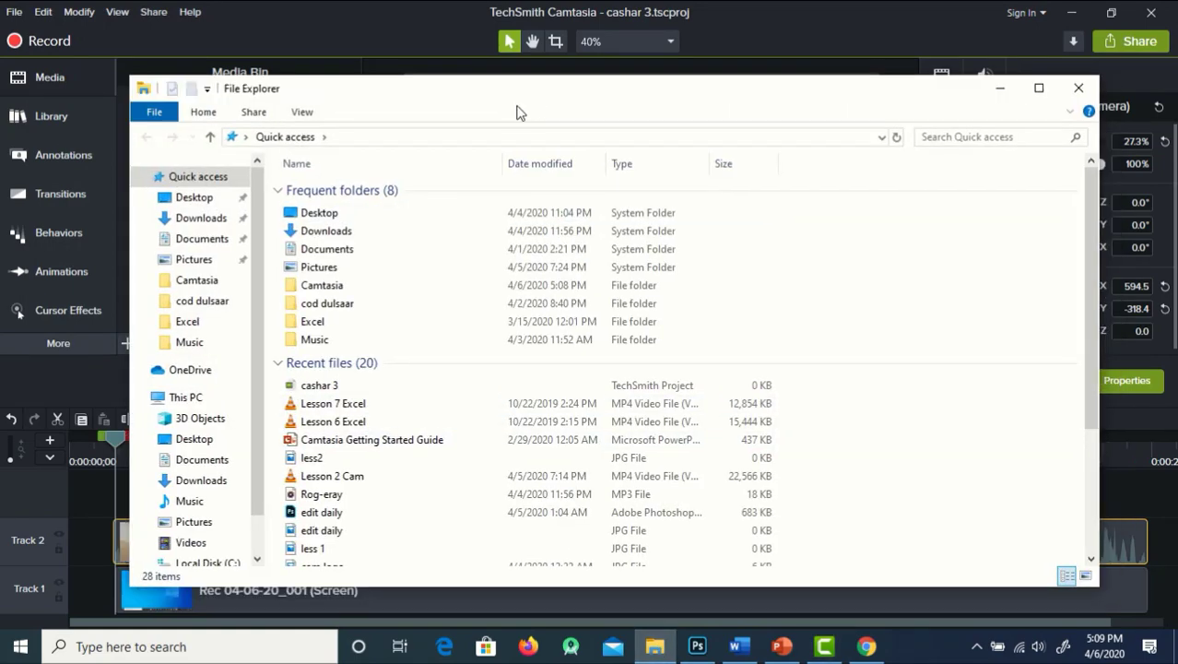
{"action": "left_click", "coordinate": [245, 136]}
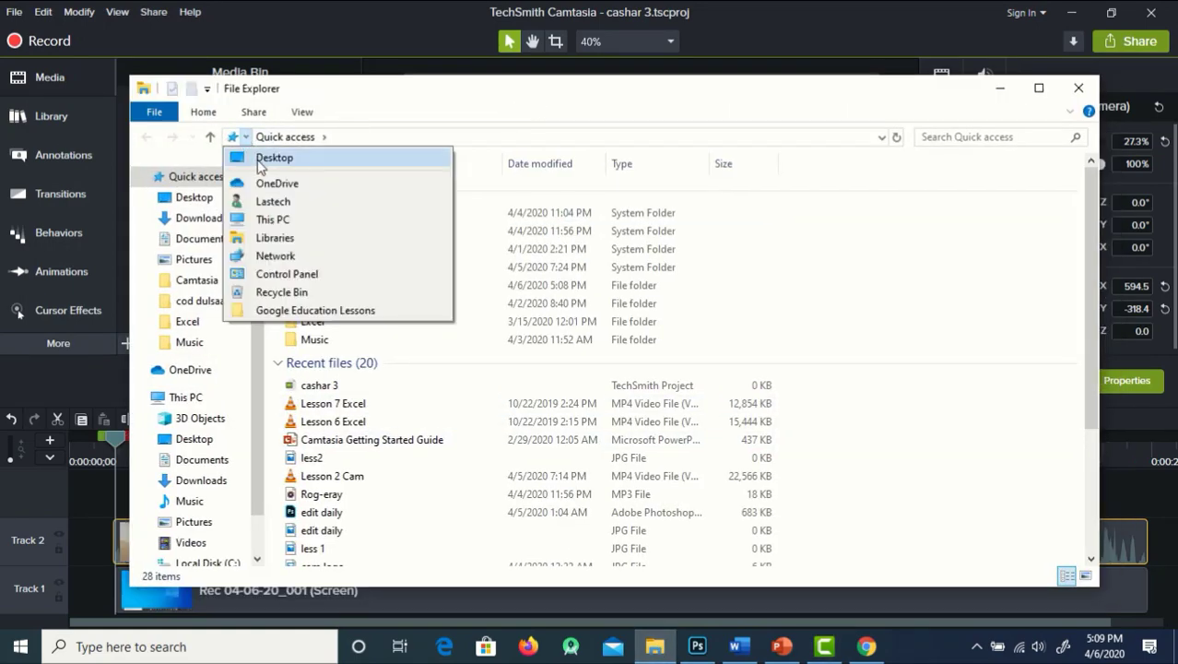
{"action": "left_click", "coordinate": [277, 221]}
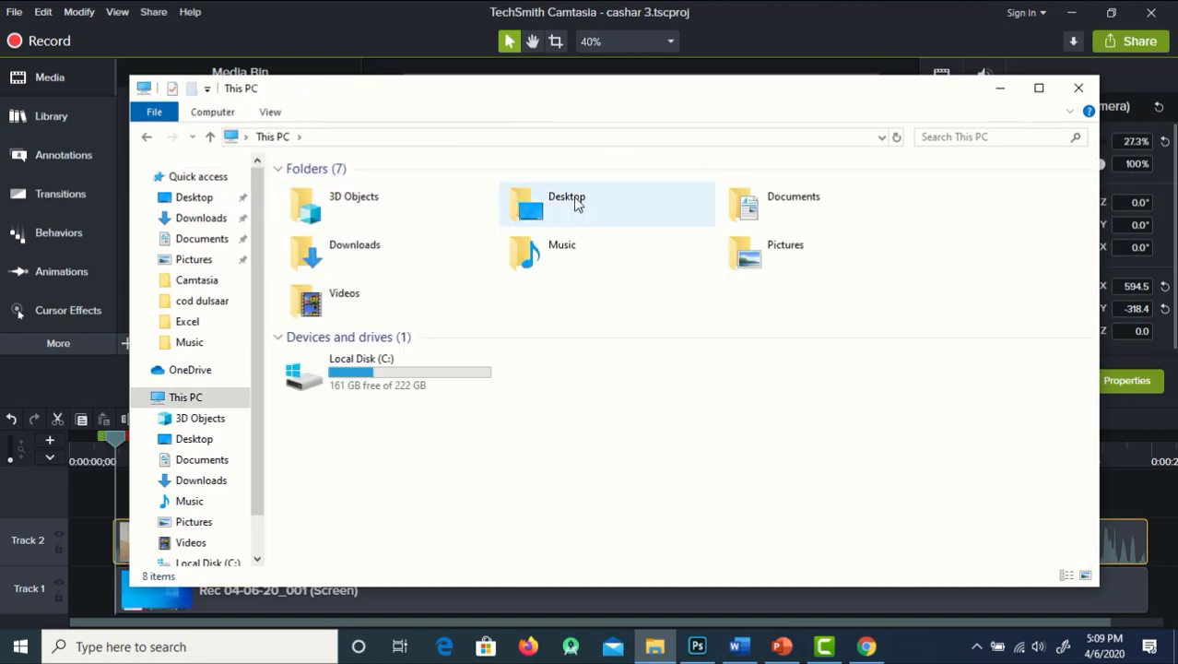
{"action": "double_click", "coordinate": [734, 204]}
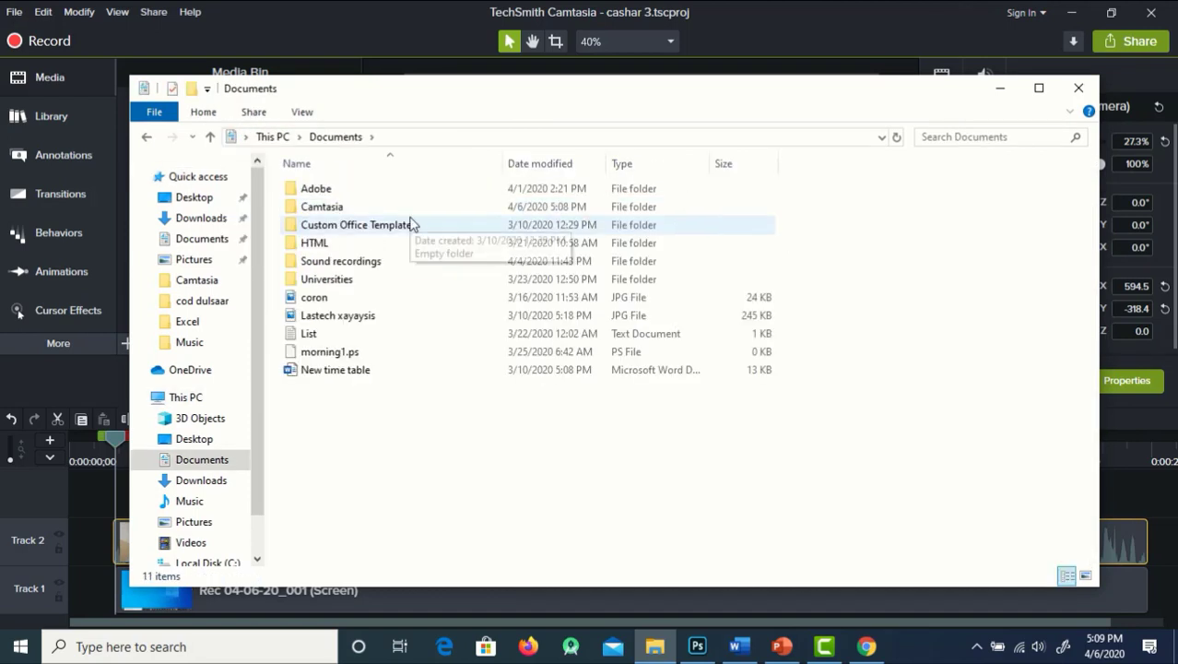
{"action": "double_click", "coordinate": [351, 209]}
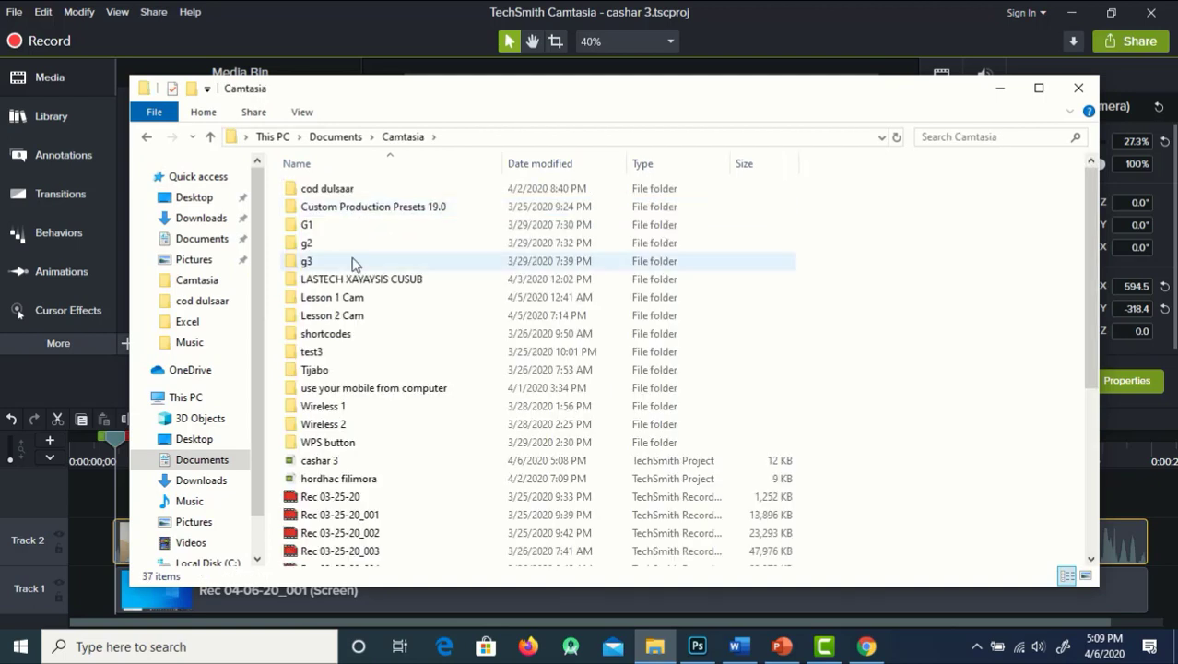
{"action": "left_click", "coordinate": [331, 469]}
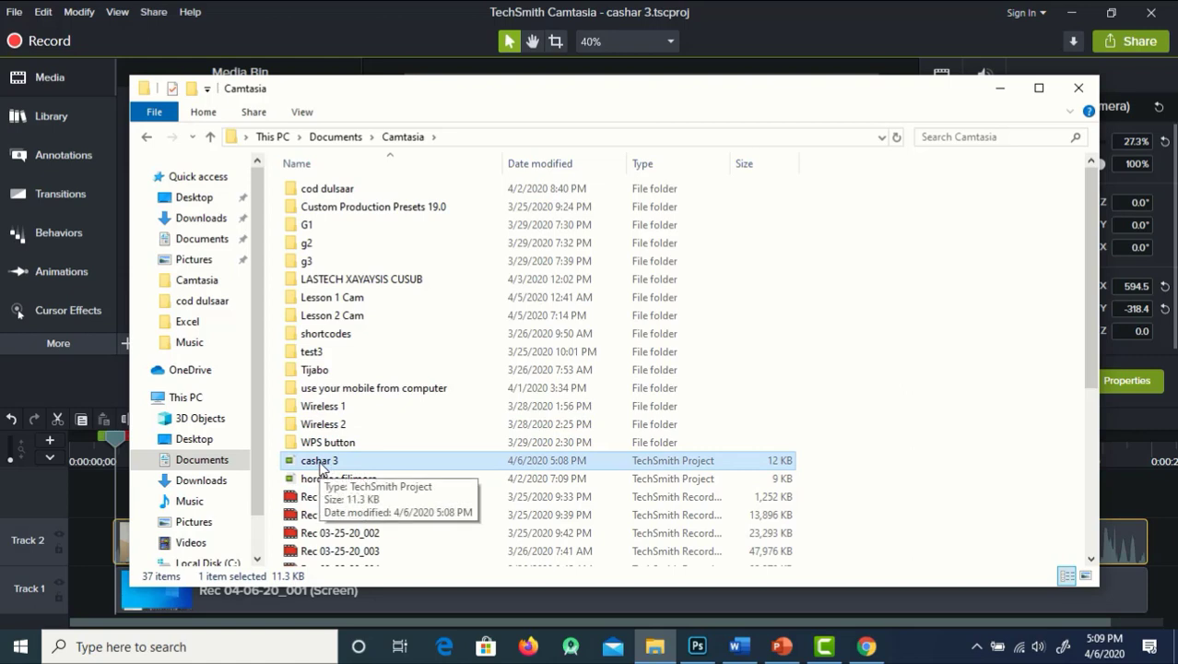
- Open the cashar 3 project from its file in Camtasia, close File Explorer, and dismiss the project-saved notice
{"action": "double_click", "coordinate": [322, 465]}
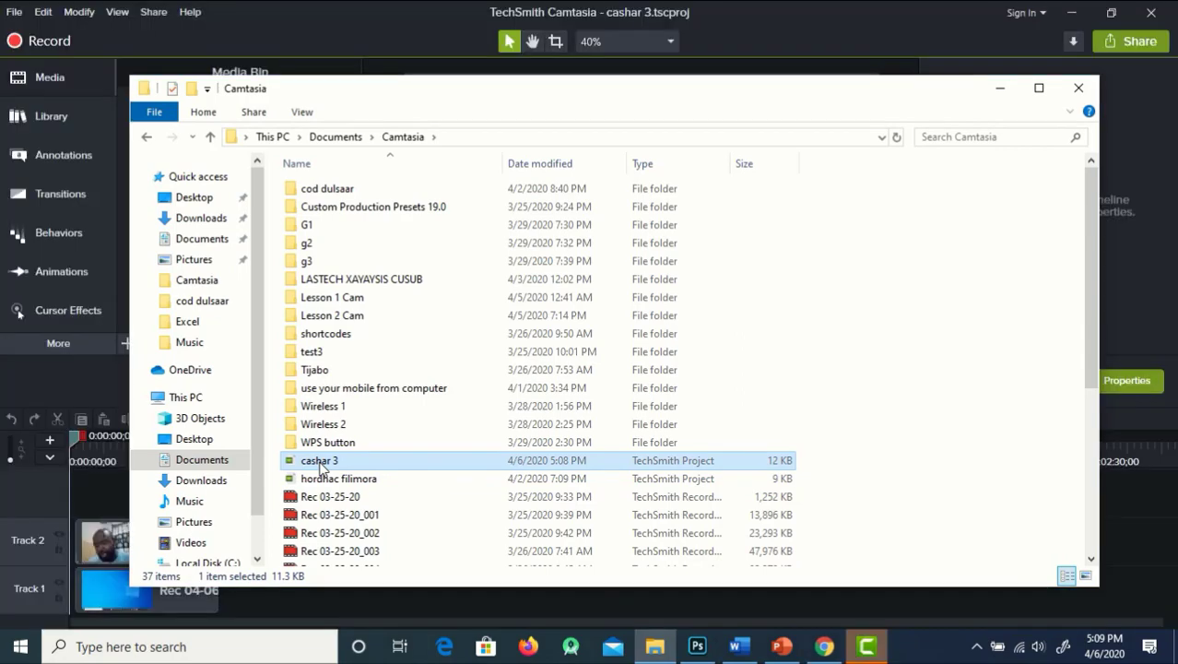
{"action": "left_click_drag", "start_coordinate": [652, 87], "coordinate": [699, 140]}
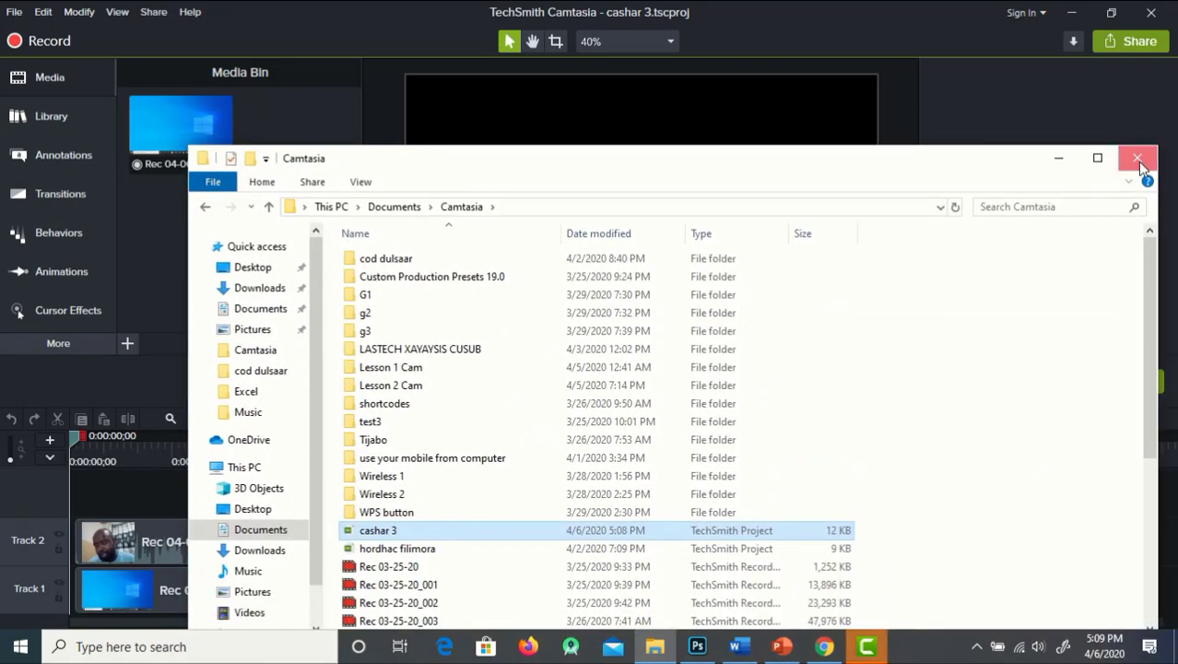
{"action": "left_click", "coordinate": [1136, 156]}
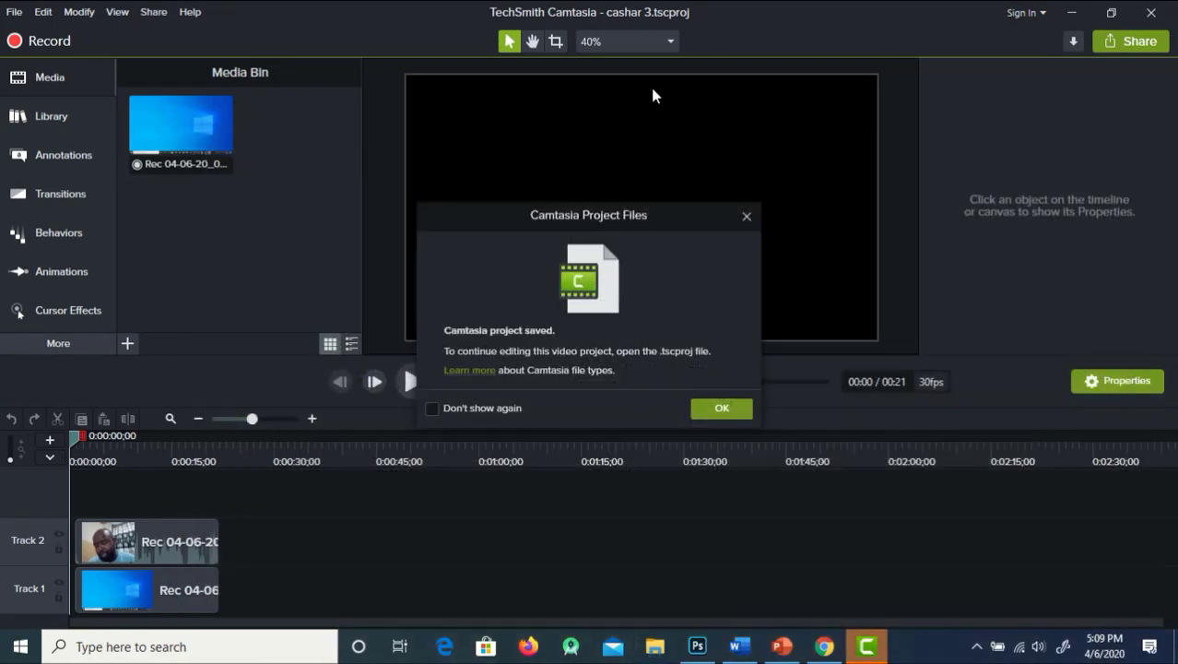
{"action": "left_click", "coordinate": [717, 408]}
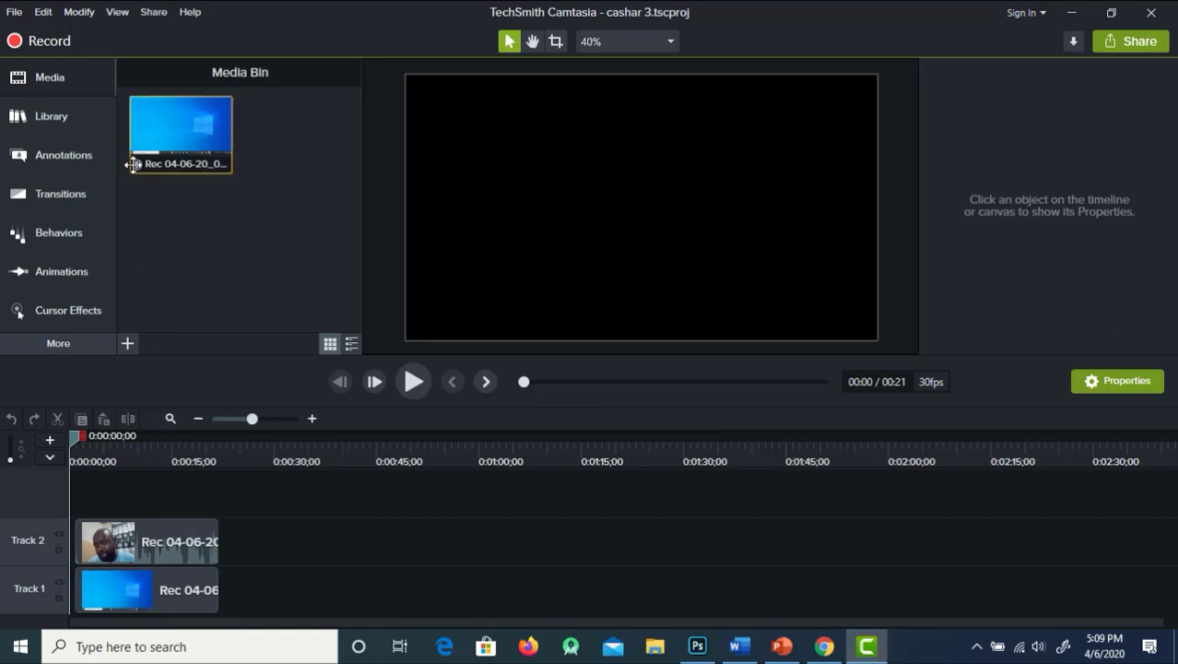
- Preview the Rec 04-06-20_001.trec recording, pause it, check it at 00:10 and 00:18, and close the preview
{"action": "left_click", "coordinate": [168, 158]}
{"action": "double_click", "coordinate": [168, 159]}
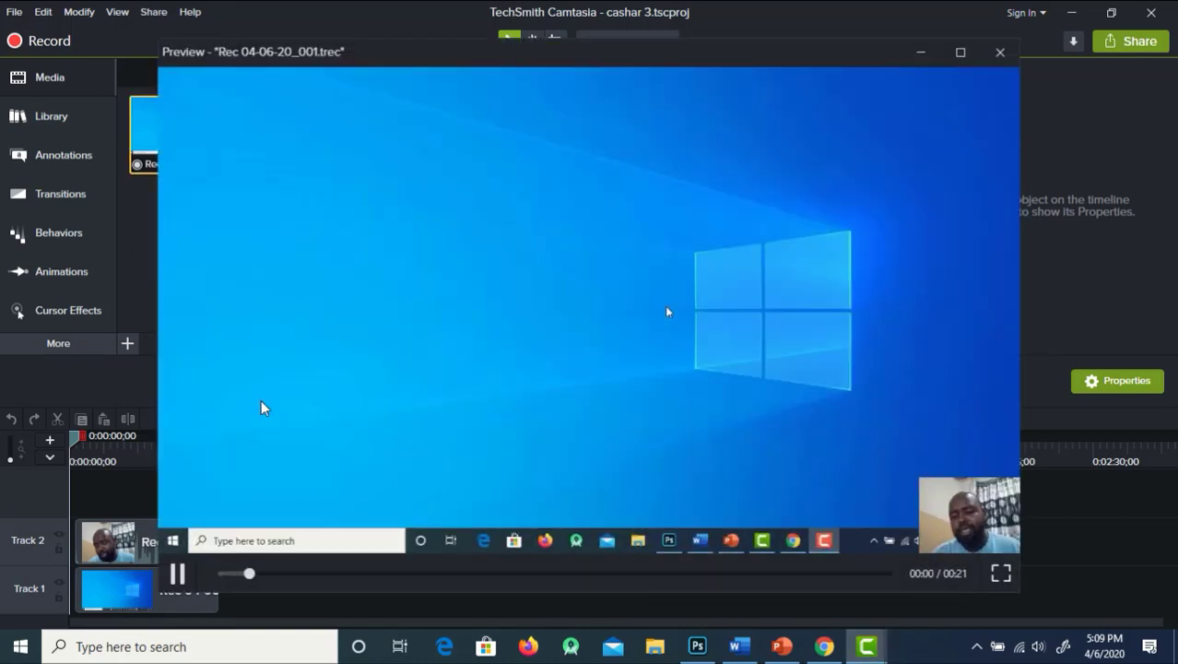
{"action": "left_click", "coordinate": [180, 574]}
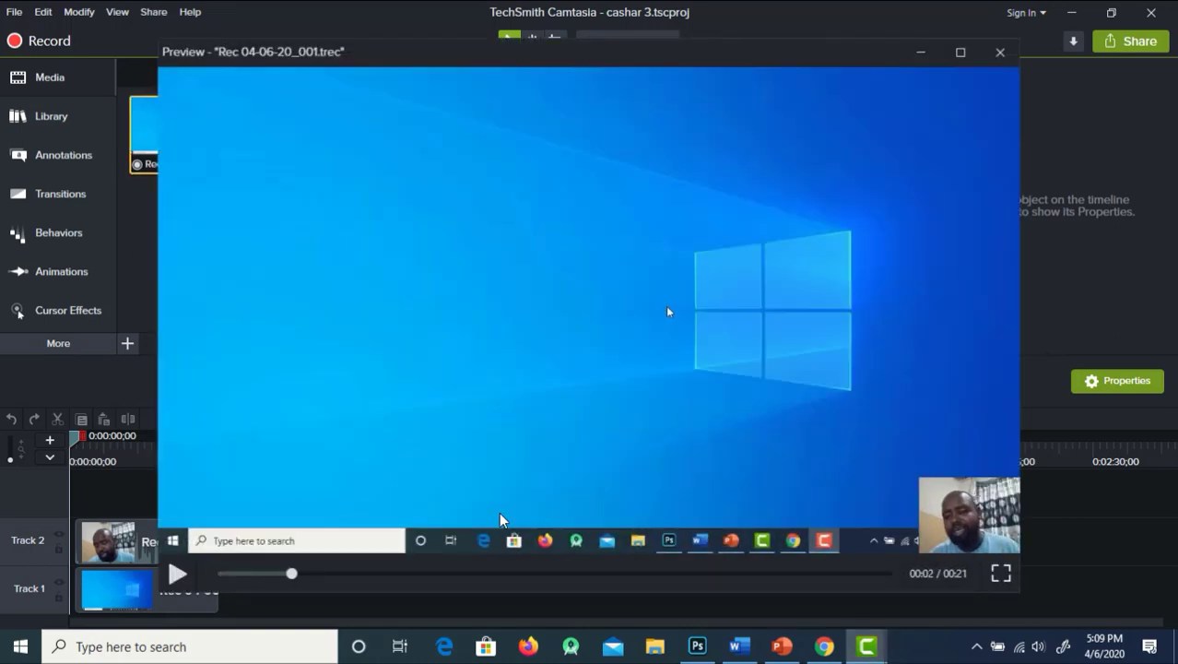
{"action": "left_click", "coordinate": [540, 574]}
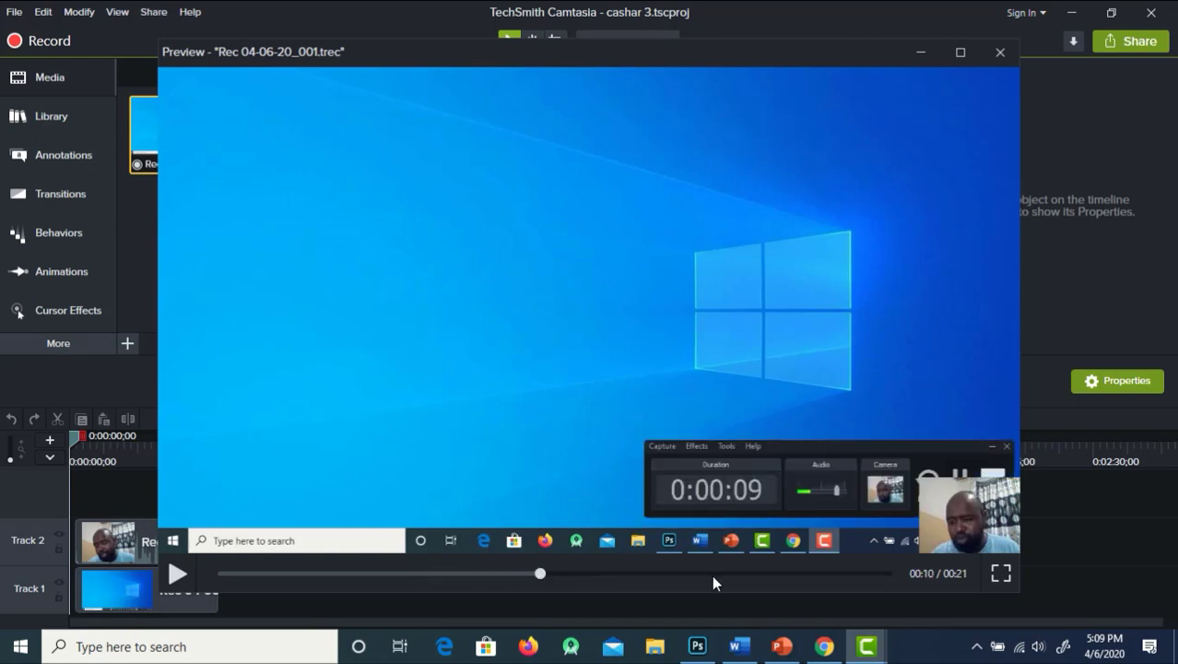
{"action": "left_click_drag", "start_coordinate": [712, 573], "coordinate": [790, 574]}
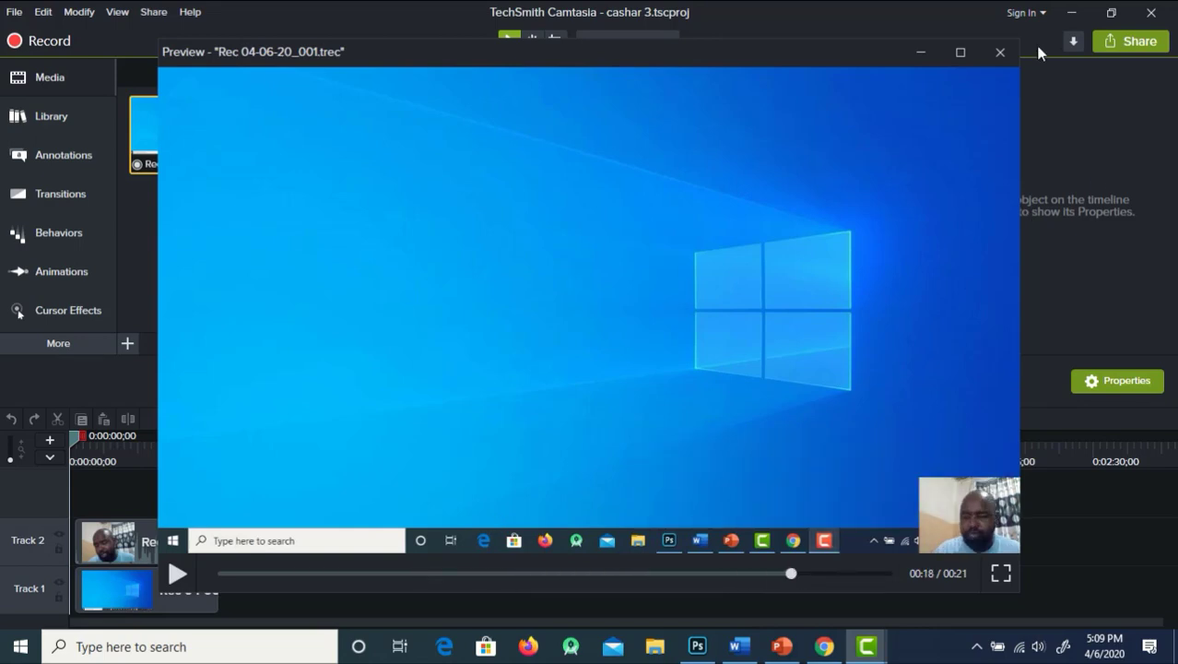
{"action": "left_click", "coordinate": [1000, 54]}
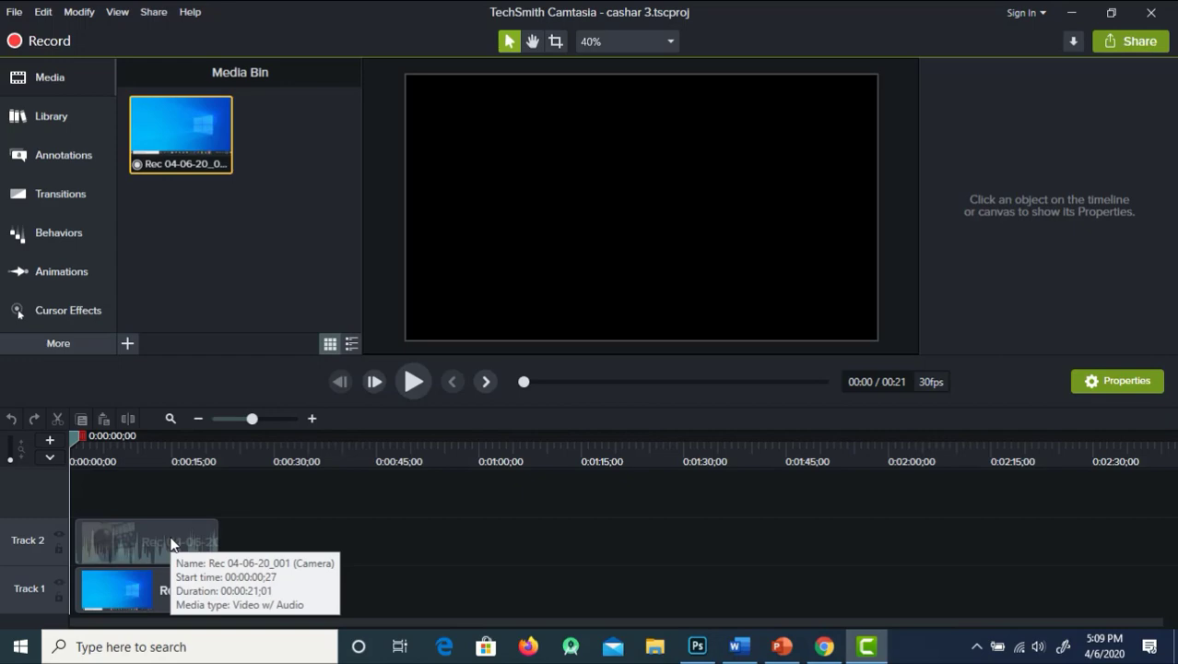
- Take a local file production with the MP4 with Smart Player (up to 1080p) preset to the name and folder page, and cancel it
{"action": "left_click", "coordinate": [156, 12]}
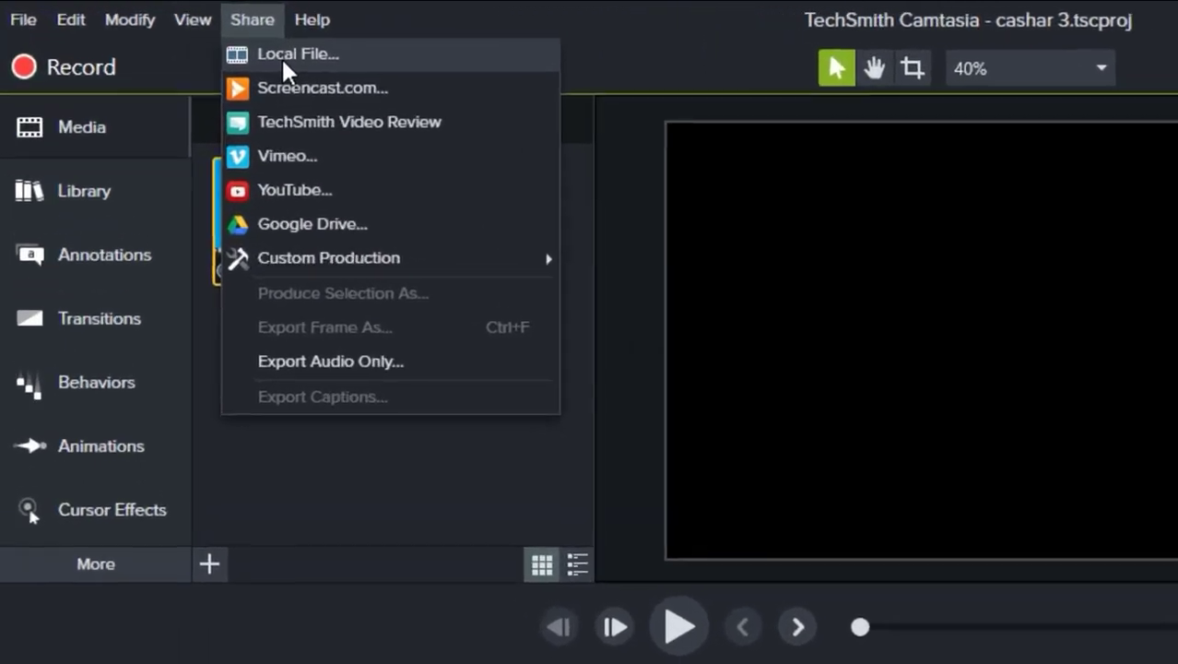
{"action": "left_click", "coordinate": [198, 38]}
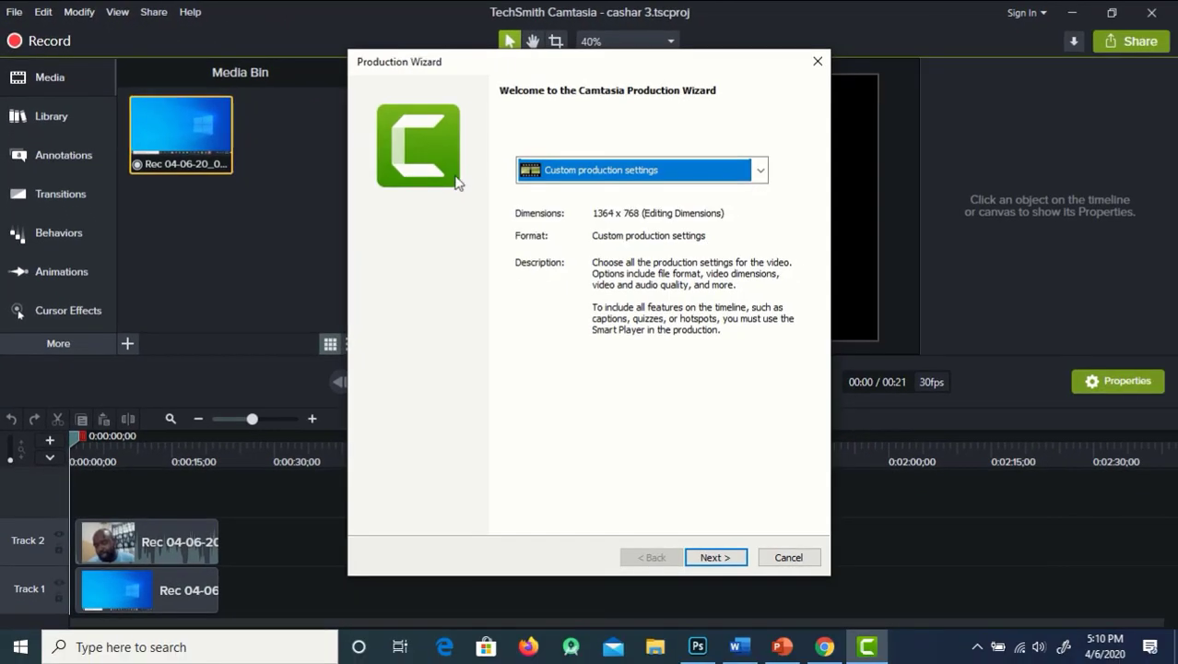
{"action": "left_click", "coordinate": [955, 215]}
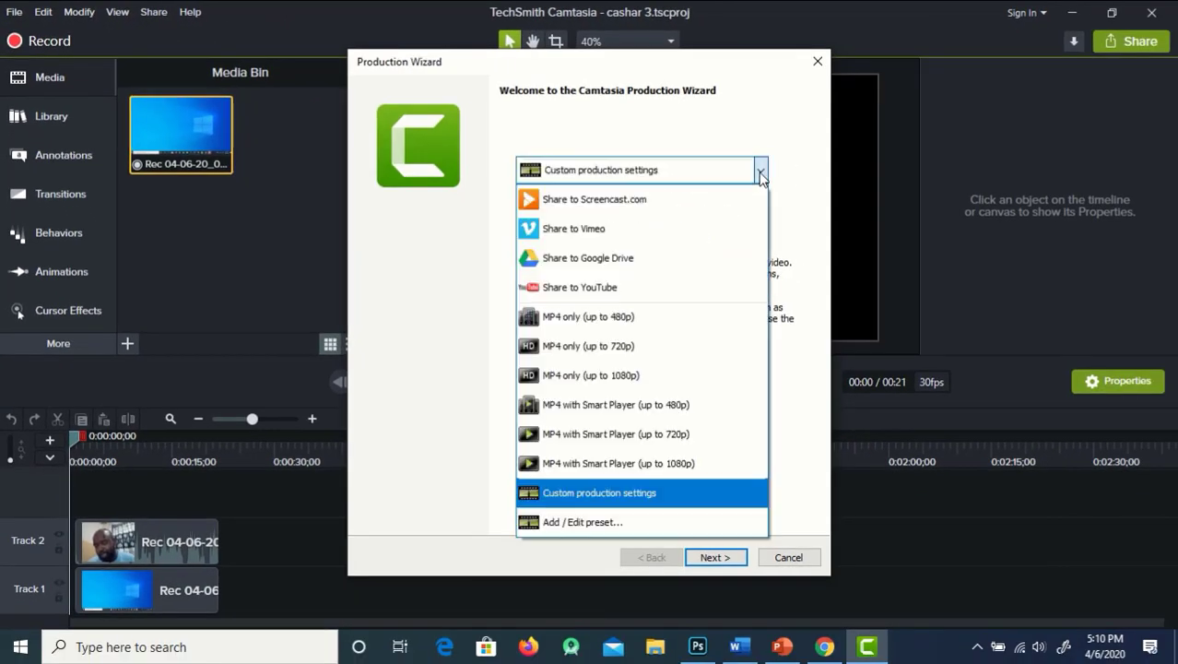
{"action": "left_click", "coordinate": [653, 464]}
{"action": "left_click", "coordinate": [709, 557]}
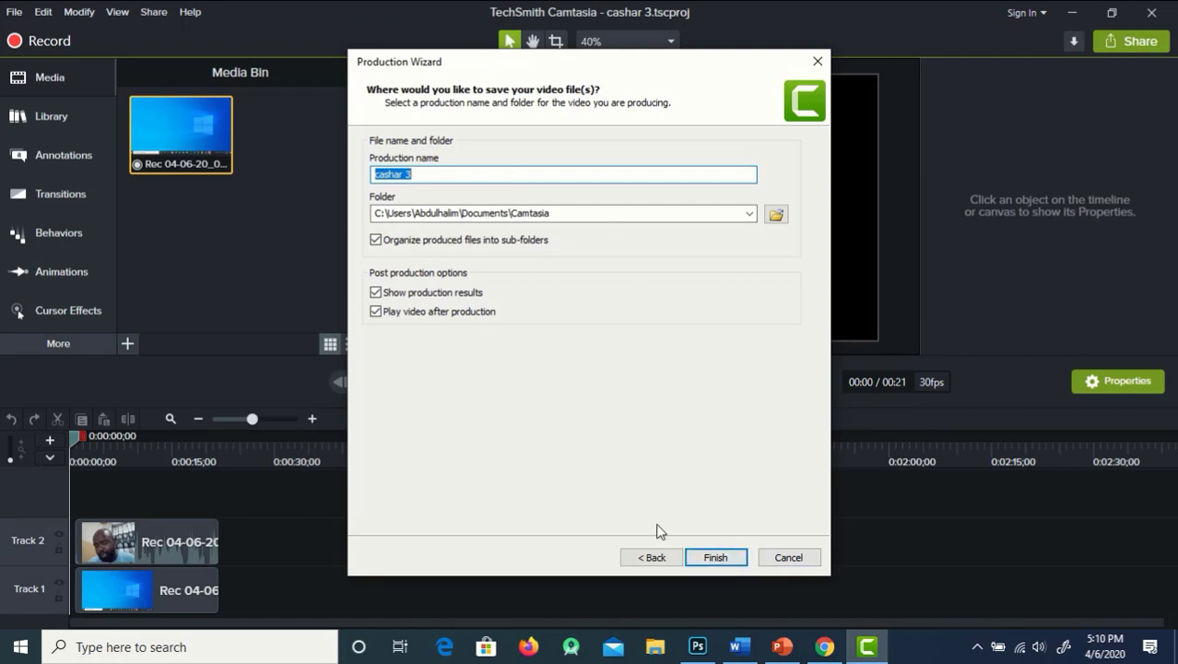
{"action": "left_click", "coordinate": [788, 558]}
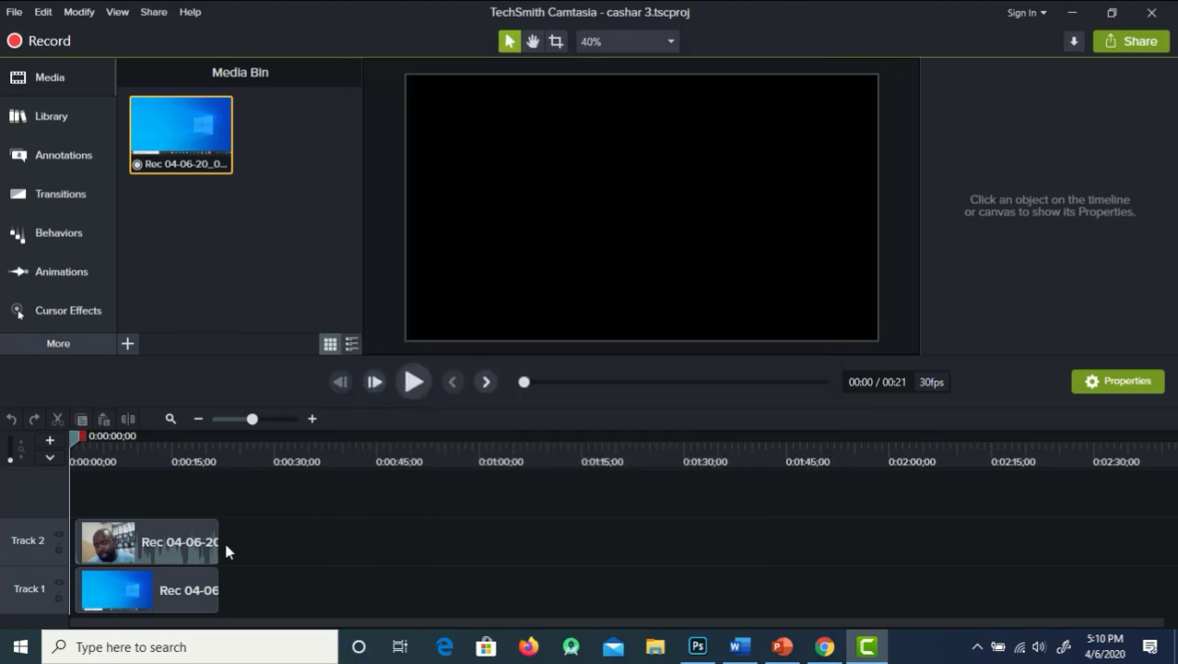
- Try to extend the ends of the camera clip and the screen clip beyond their recorded length on the timeline
{"action": "left_click", "coordinate": [162, 539]}
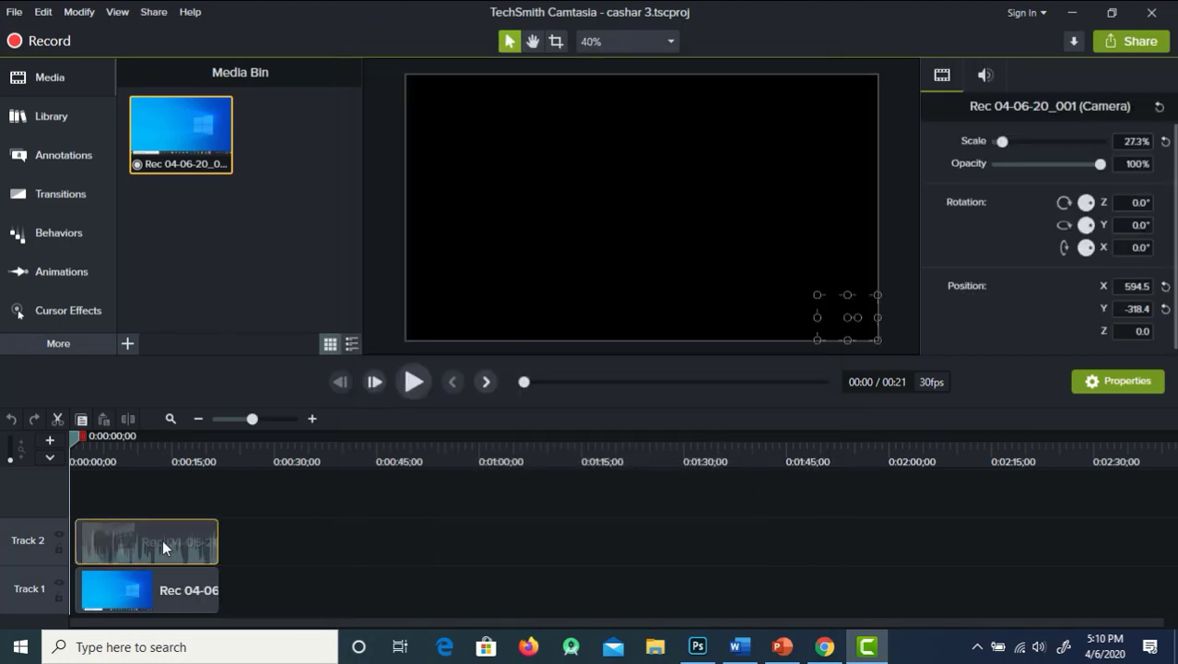
{"action": "left_click", "coordinate": [219, 540]}
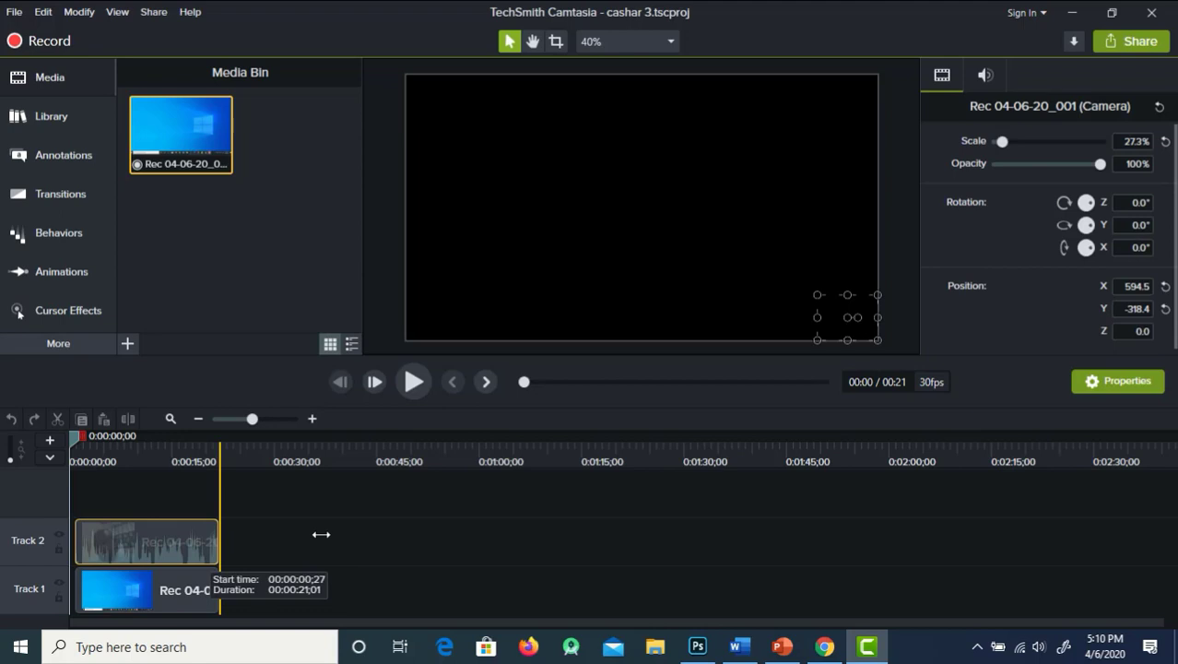
{"action": "left_click", "coordinate": [240, 543]}
{"action": "left_click", "coordinate": [214, 590]}
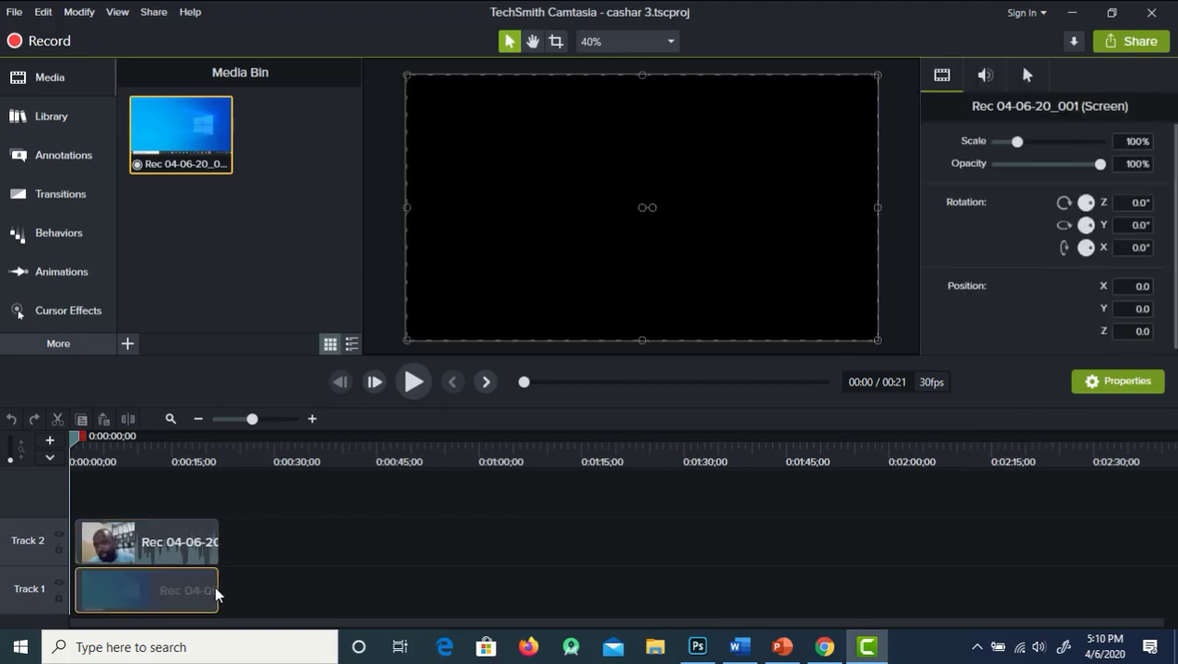
{"action": "left_click_drag", "start_coordinate": [219, 587], "coordinate": [277, 585]}
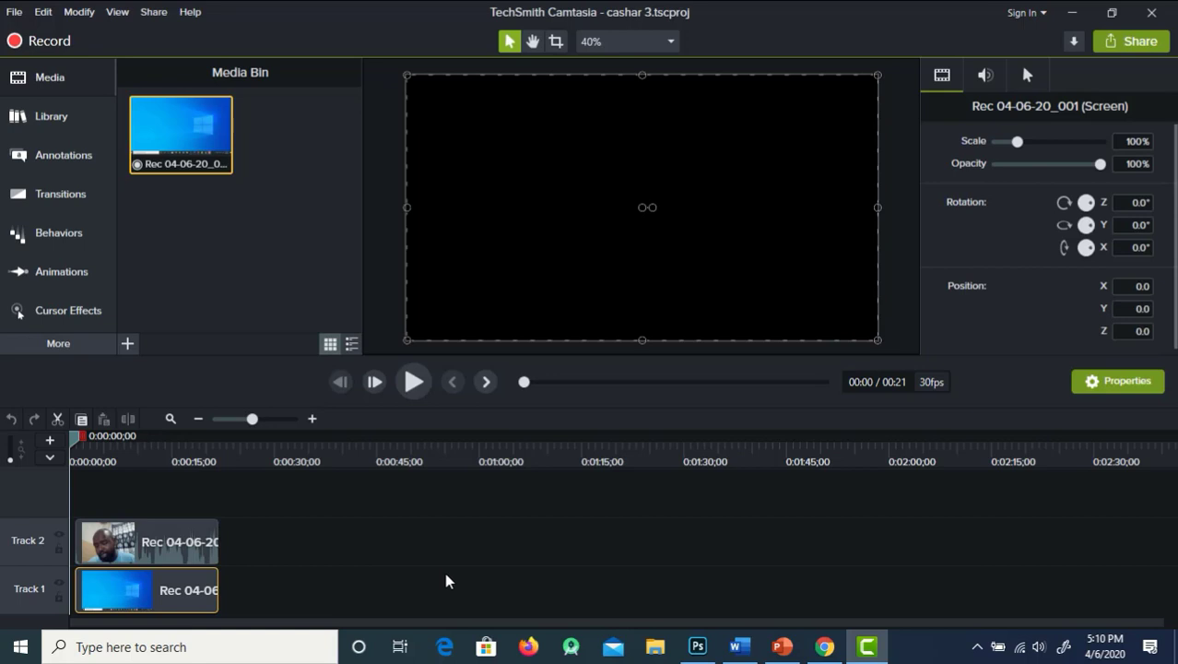
{"action": "key", "text": "alt"}
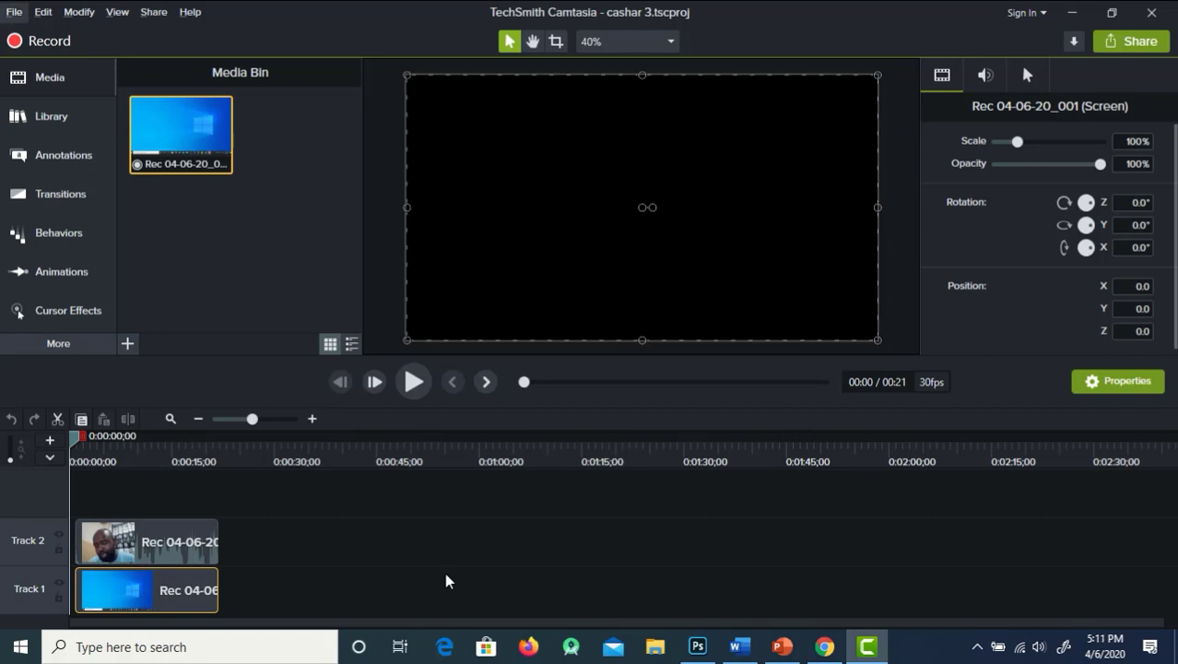